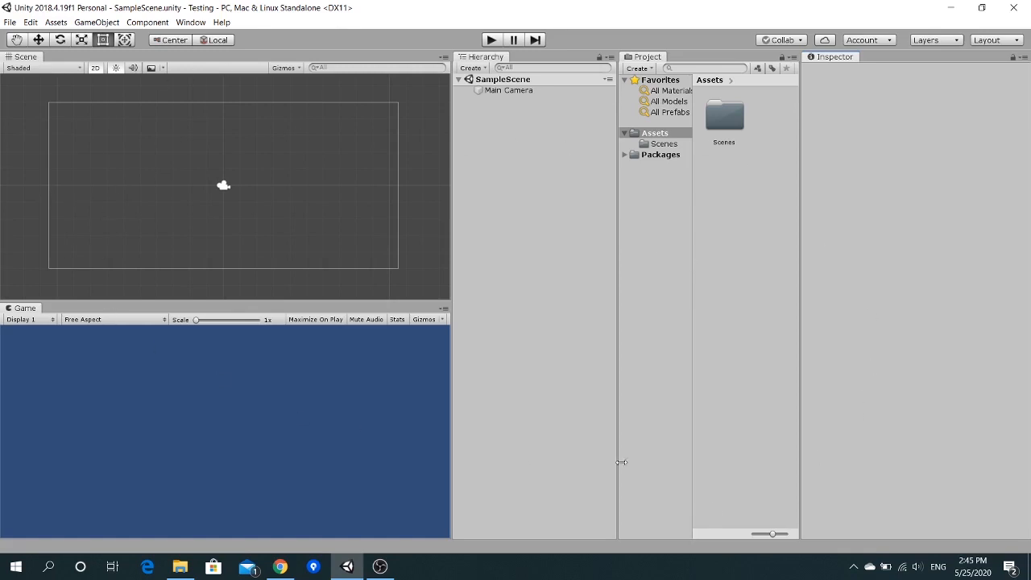
Step: Switch to File Explorer and examine the contents of the Testing project folder on the Desktop
click(180, 567)
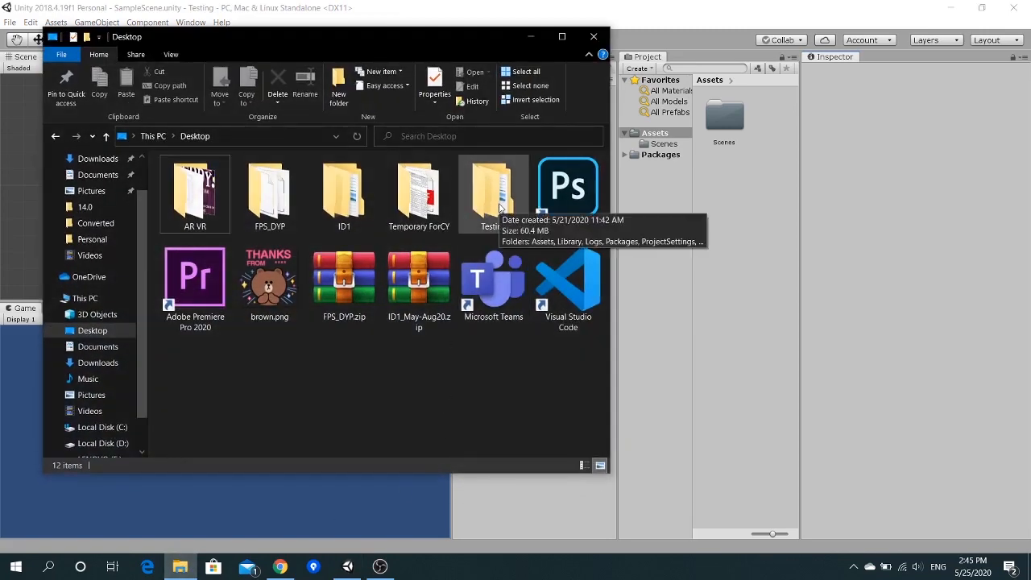
double_click(493, 194)
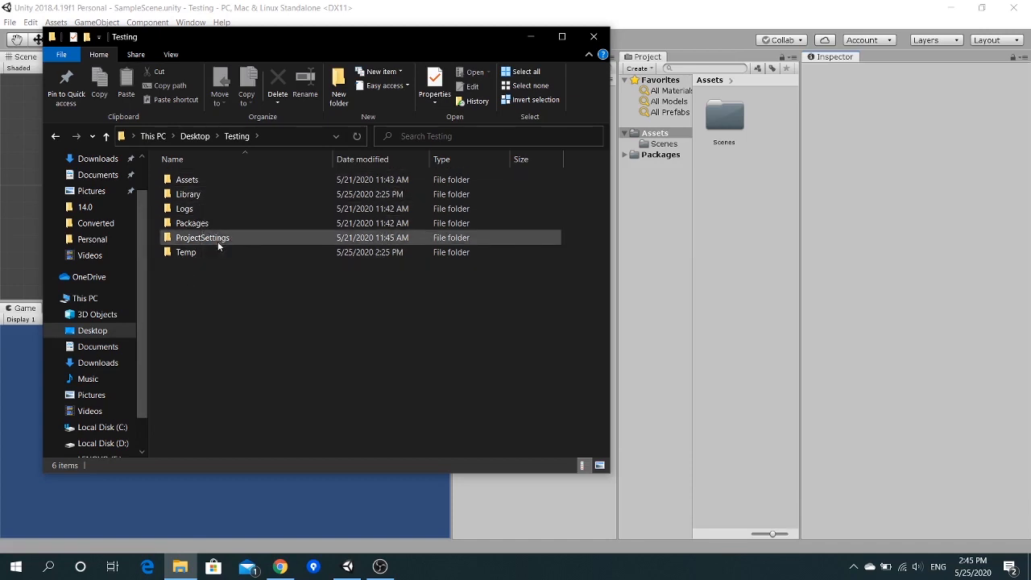
click(195, 136)
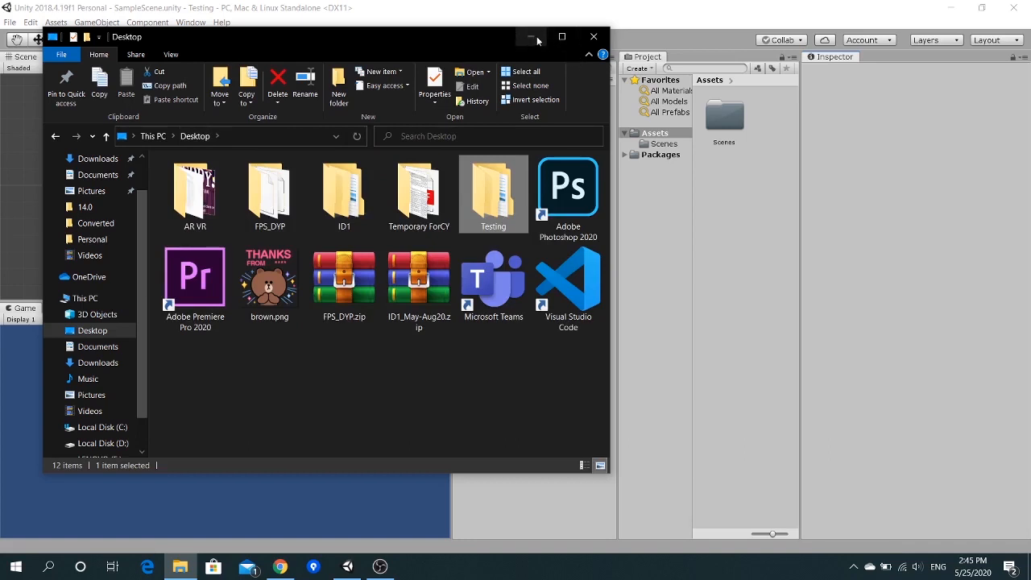
click(532, 36)
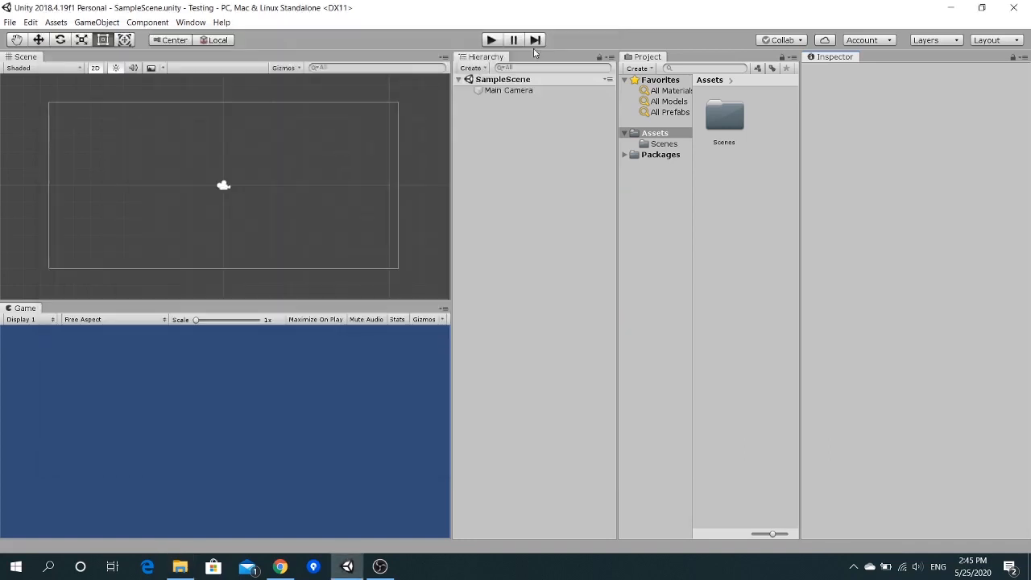
Step: Browse for the existing Testing project on the Desktop and leave the project dialogs without opening it
click(10, 23)
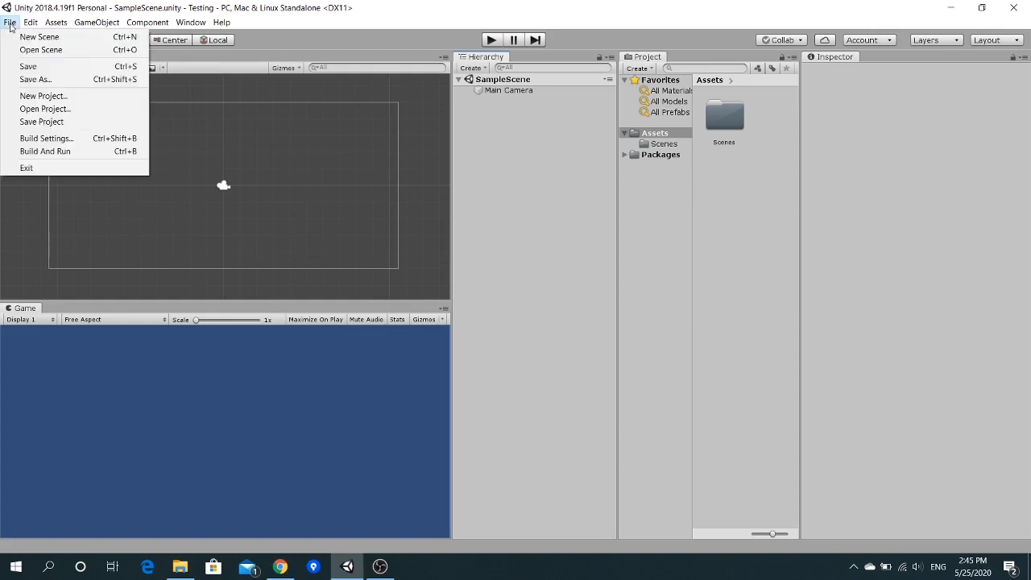
click(45, 109)
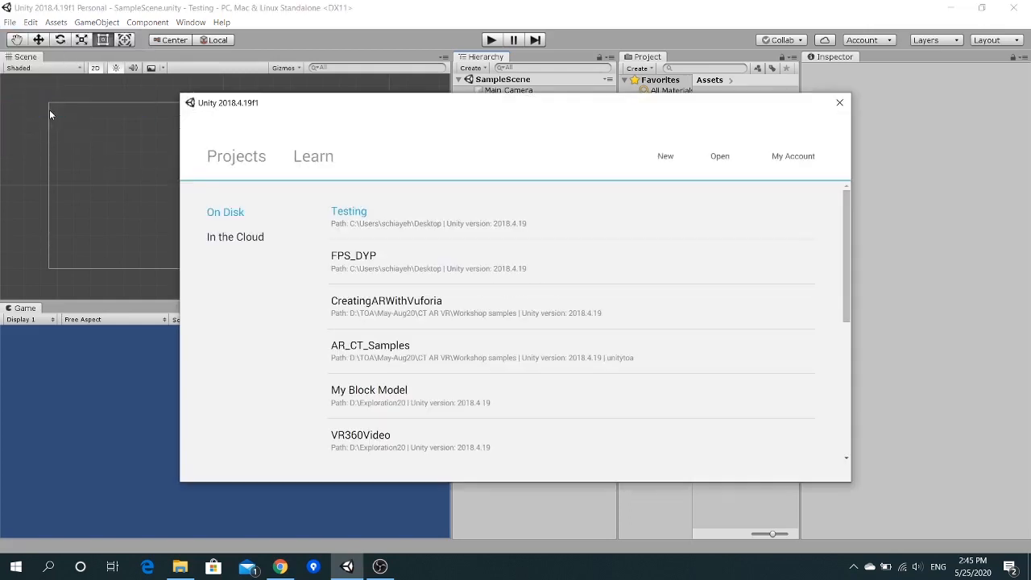
click(722, 158)
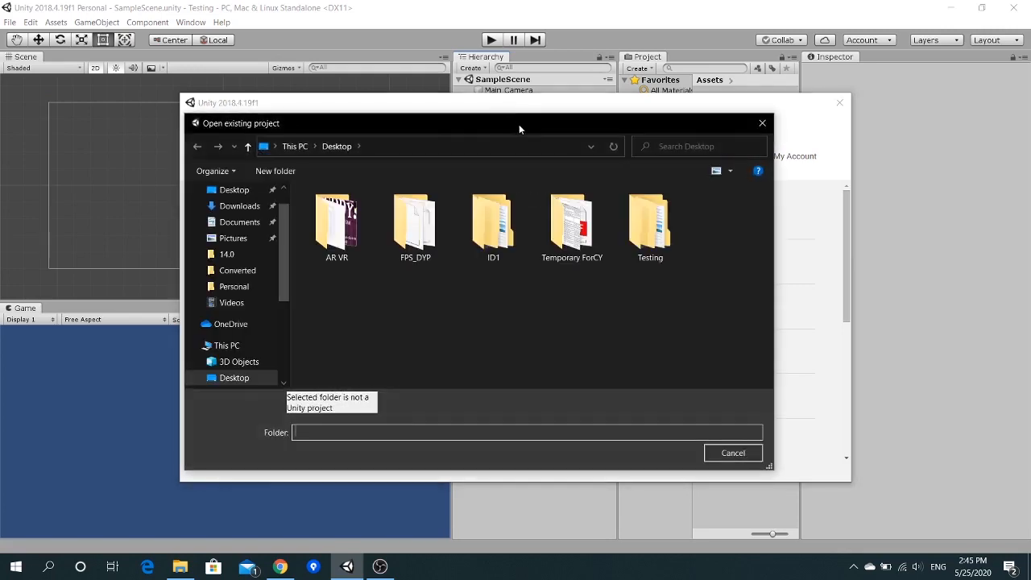
drag(522, 130, 463, 148)
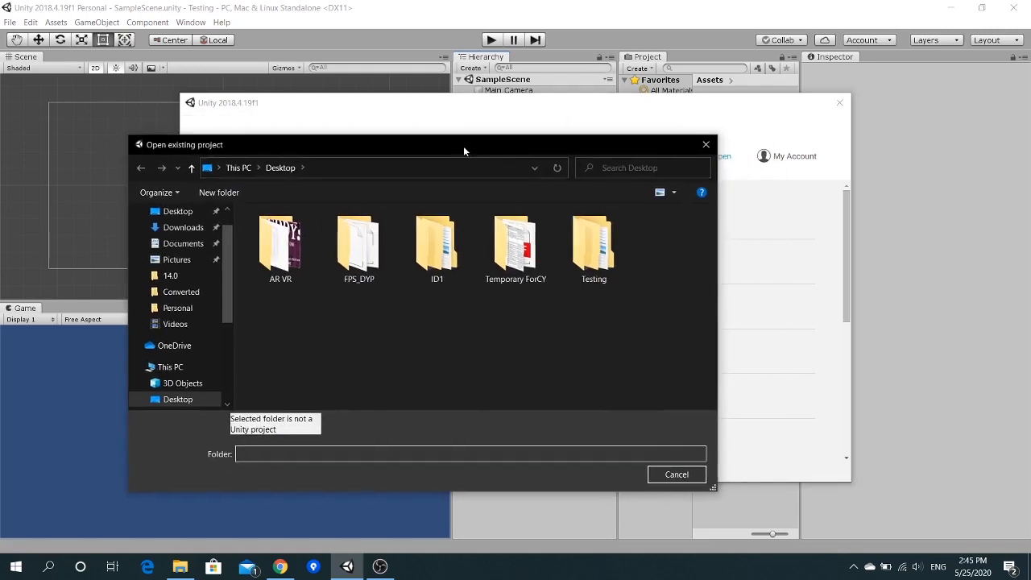
double_click(592, 256)
click(279, 167)
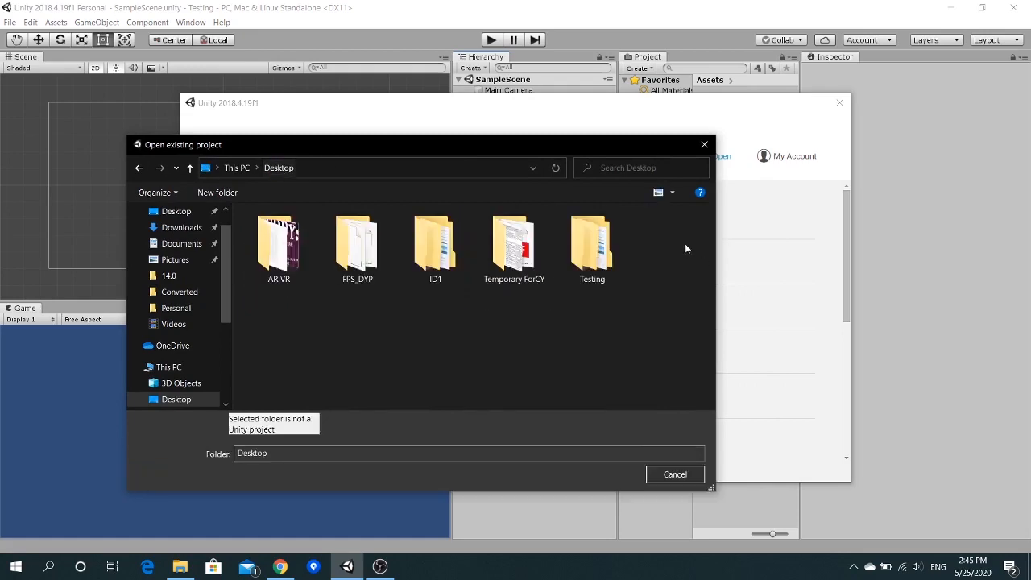
click(596, 248)
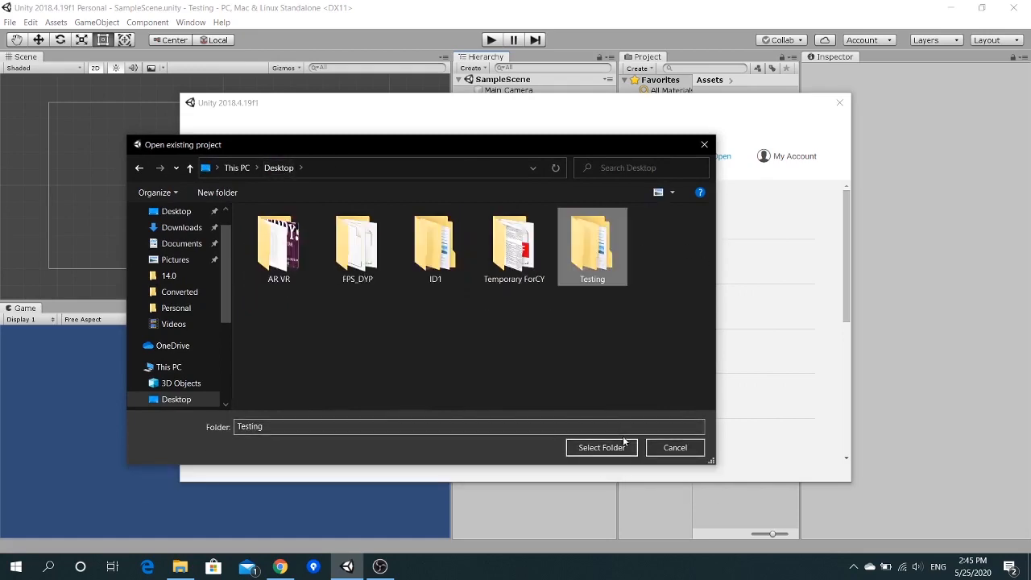
click(704, 144)
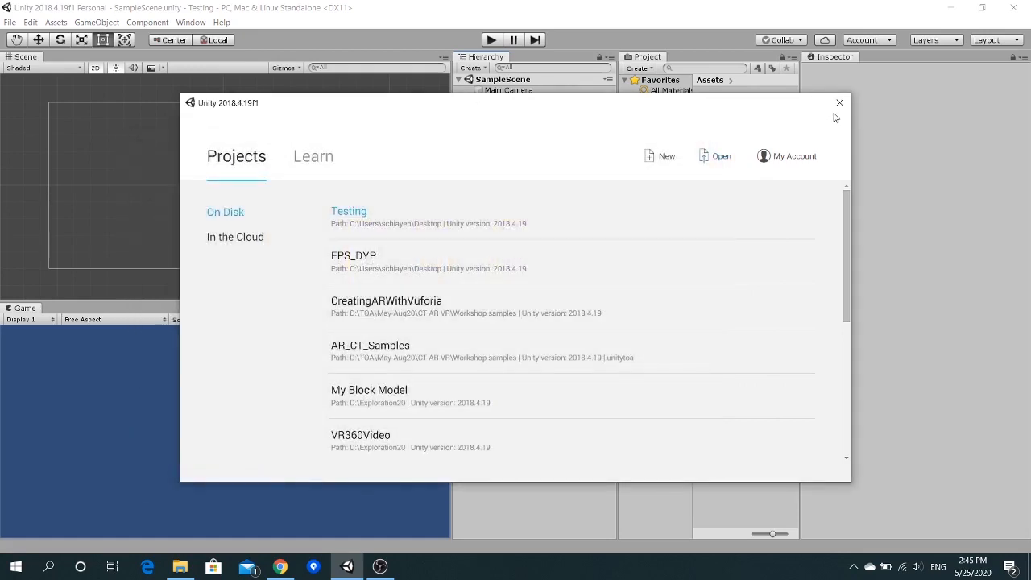
click(847, 111)
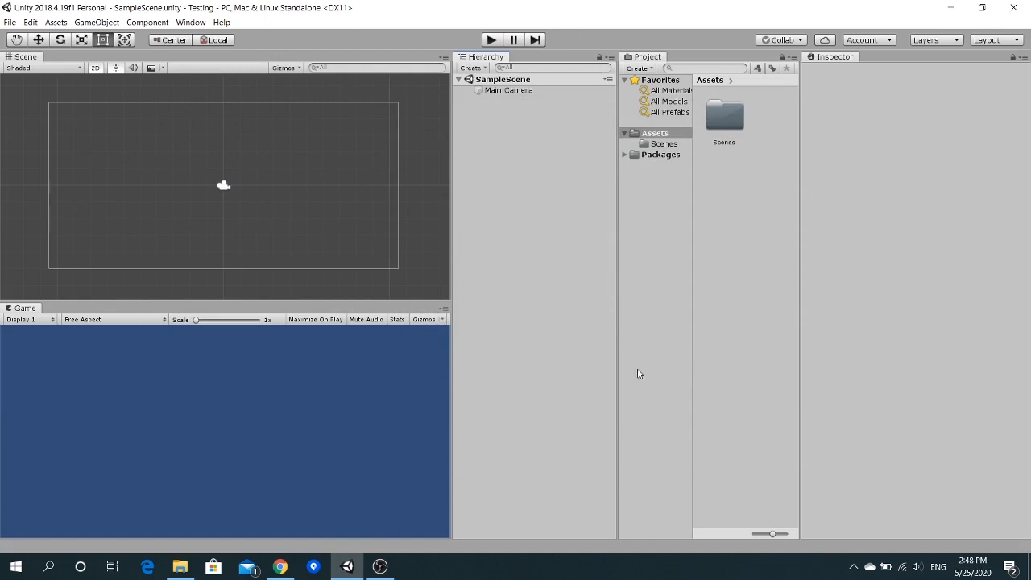
Step: Examine the SampleScene asset in the project's Scenes folder, using a 200% screen magnification
click(666, 145)
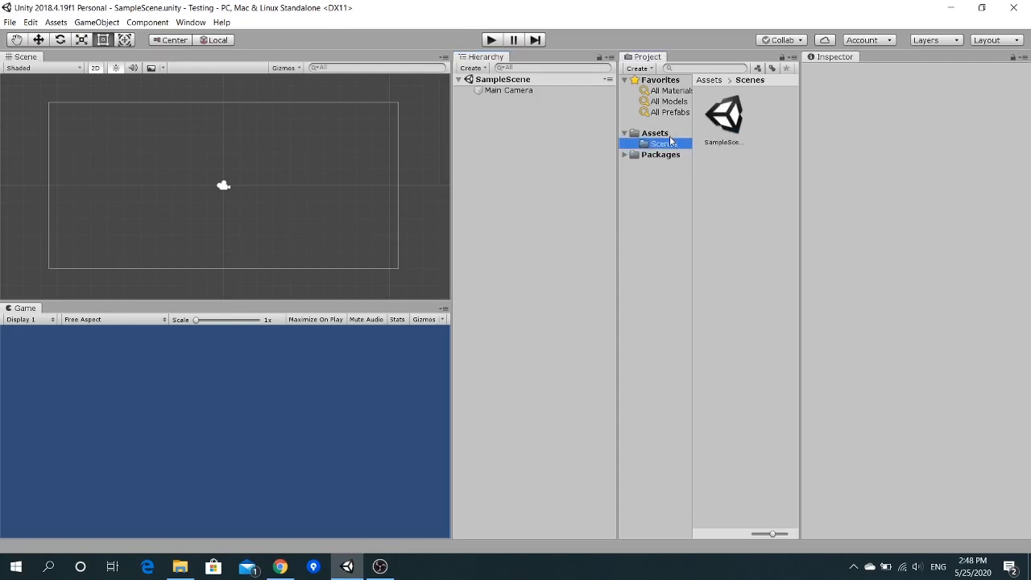
click(669, 134)
click(672, 145)
key(super+plus)
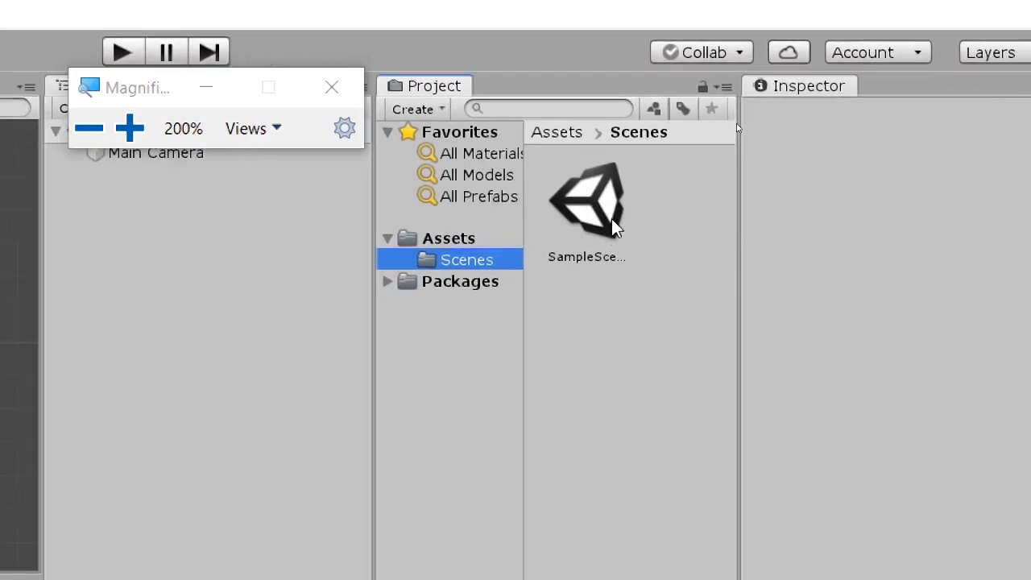
click(599, 194)
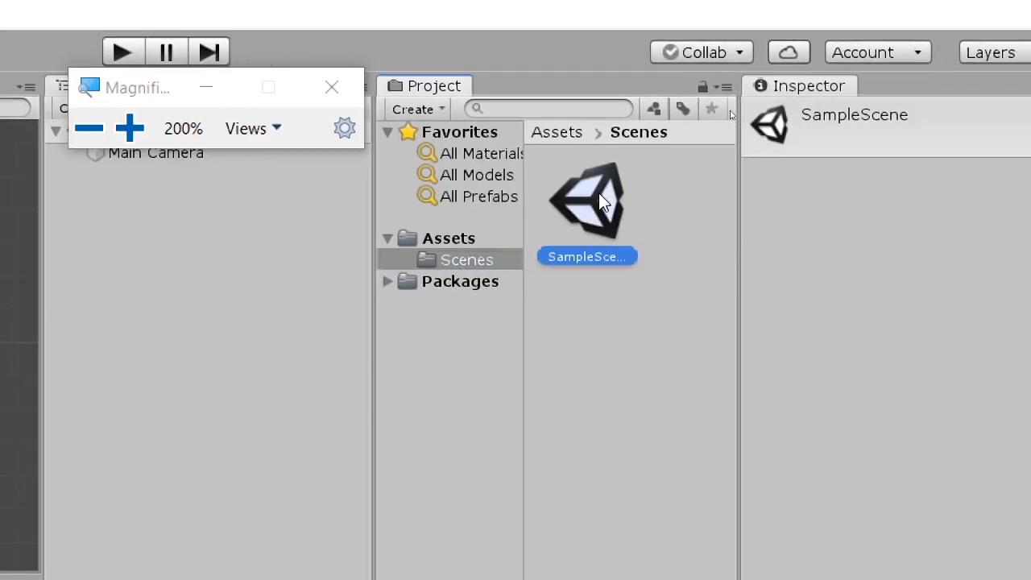
key(super+minus)
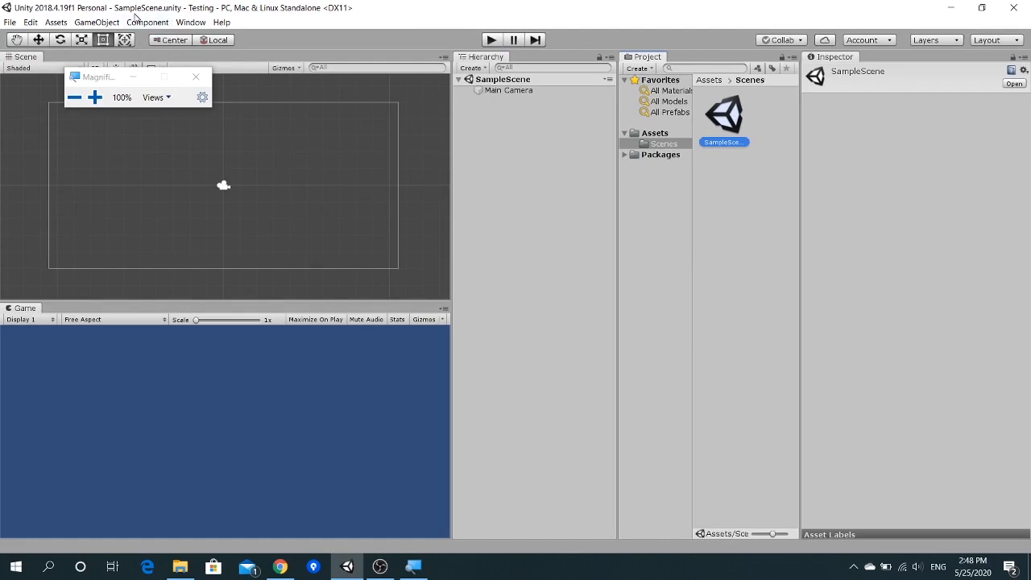
click(133, 78)
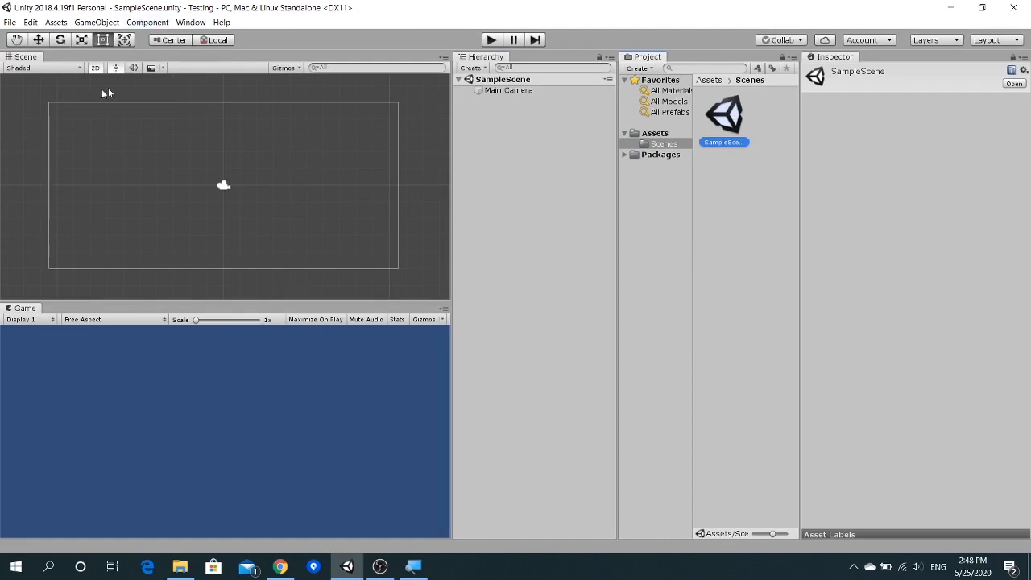
Step: Create a new scene and save it as testing in the project's Assets/Scenes folder
click(10, 24)
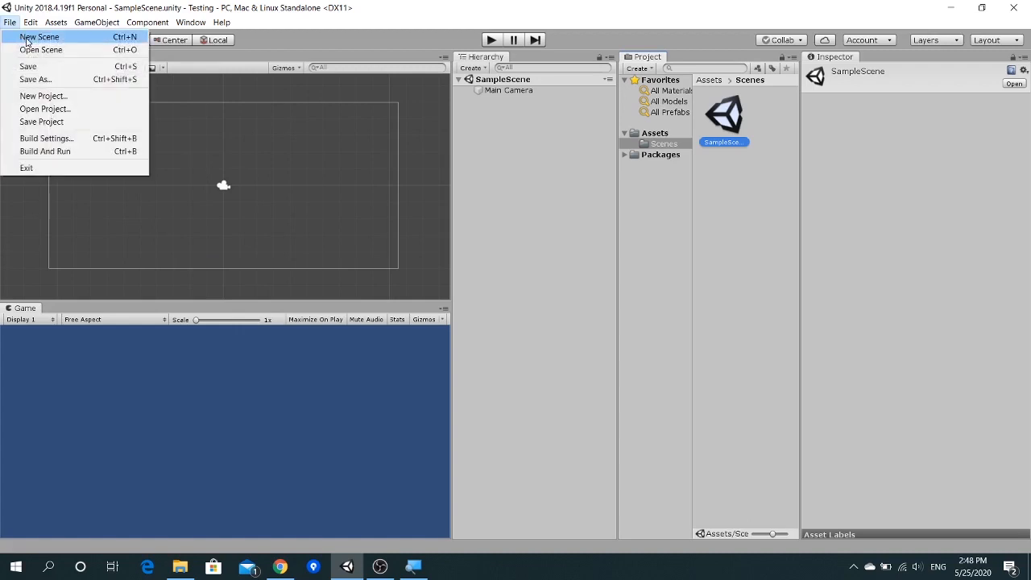
click(27, 38)
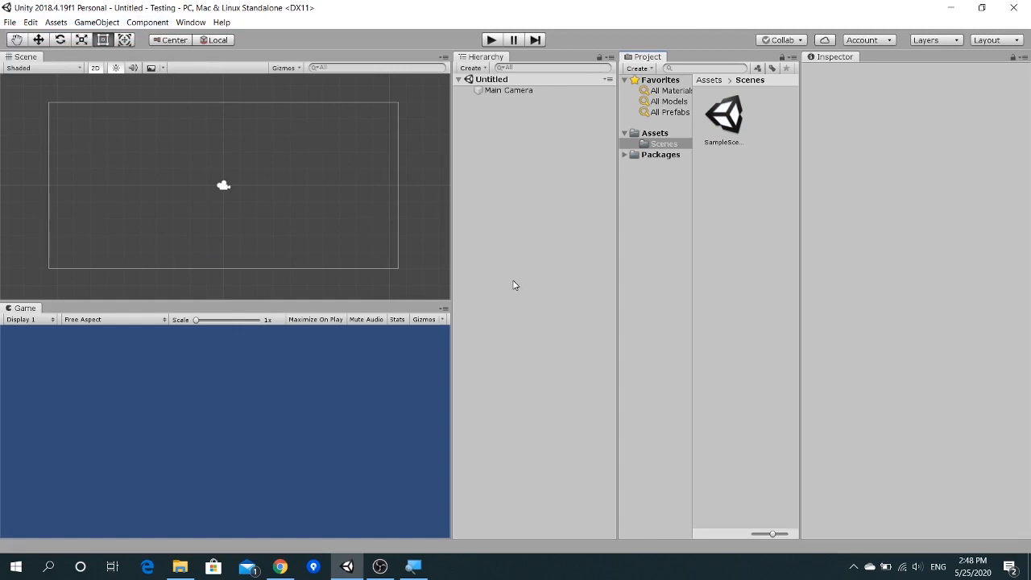
key(ctrl+s)
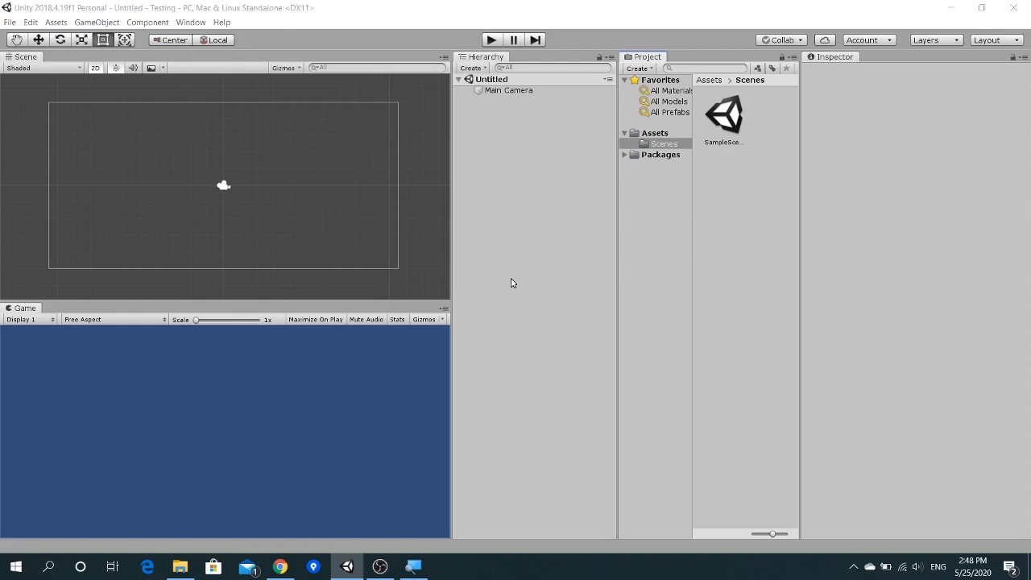
drag(303, 35, 546, 120)
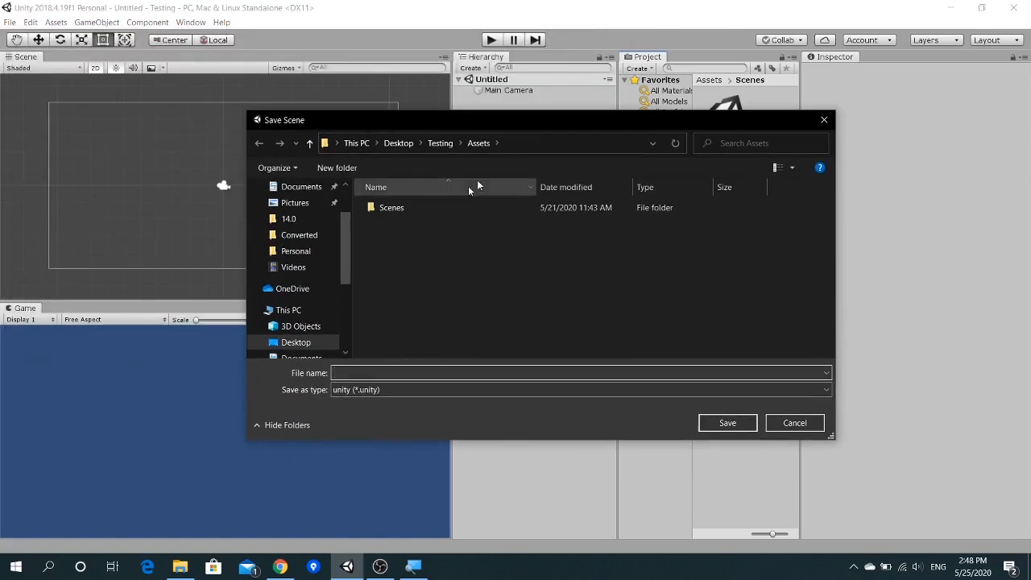
double_click(412, 207)
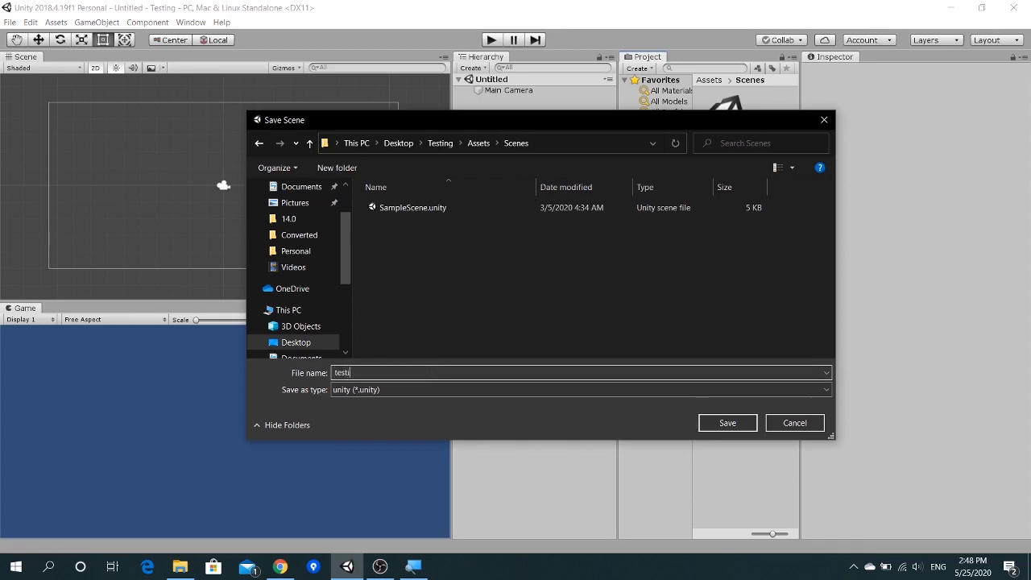
click(429, 373)
text(testing)
key(Return)
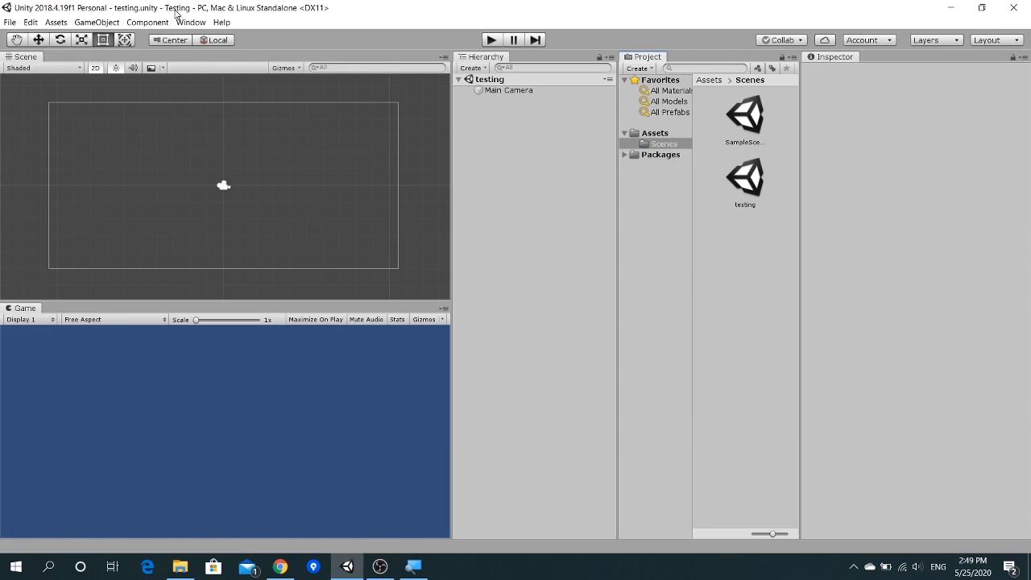
click(746, 175)
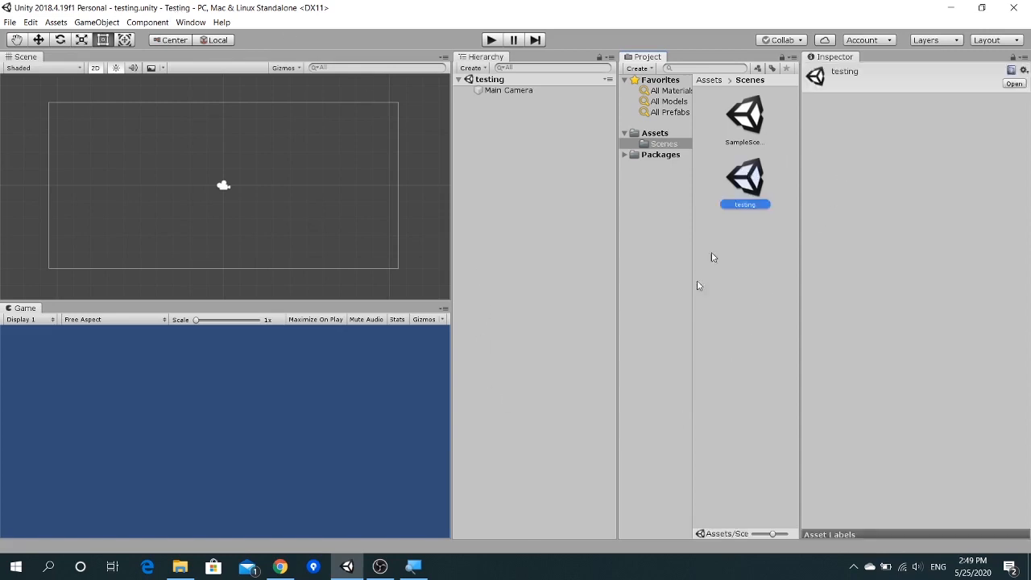
click(587, 188)
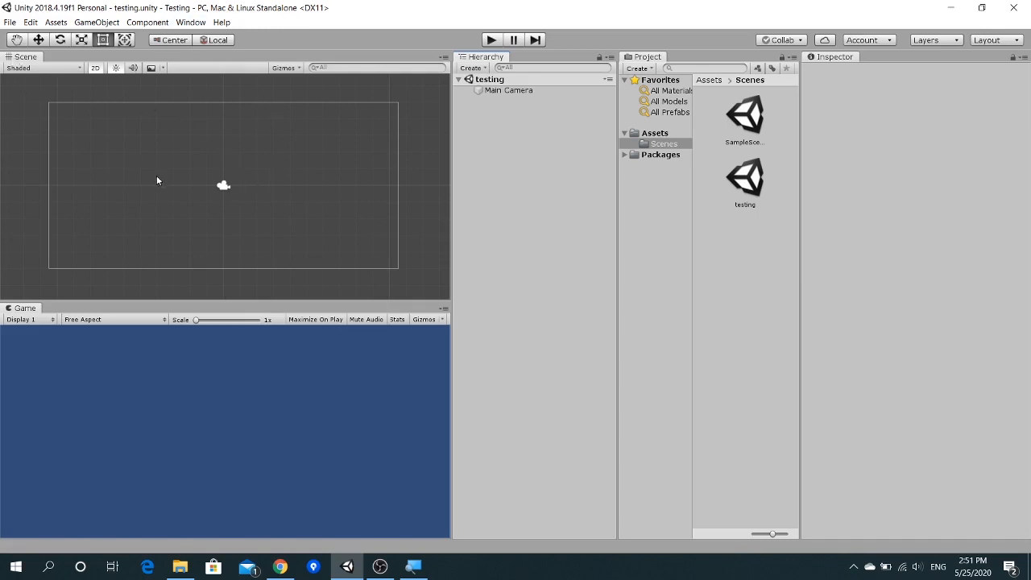
Step: Examine the camera frame in the Scene view at different zoom levels and positions
scroll(157, 171, down, 2)
scroll(157, 171, up, 3)
scroll(157, 172, down, 3)
scroll(156, 174, down, 1)
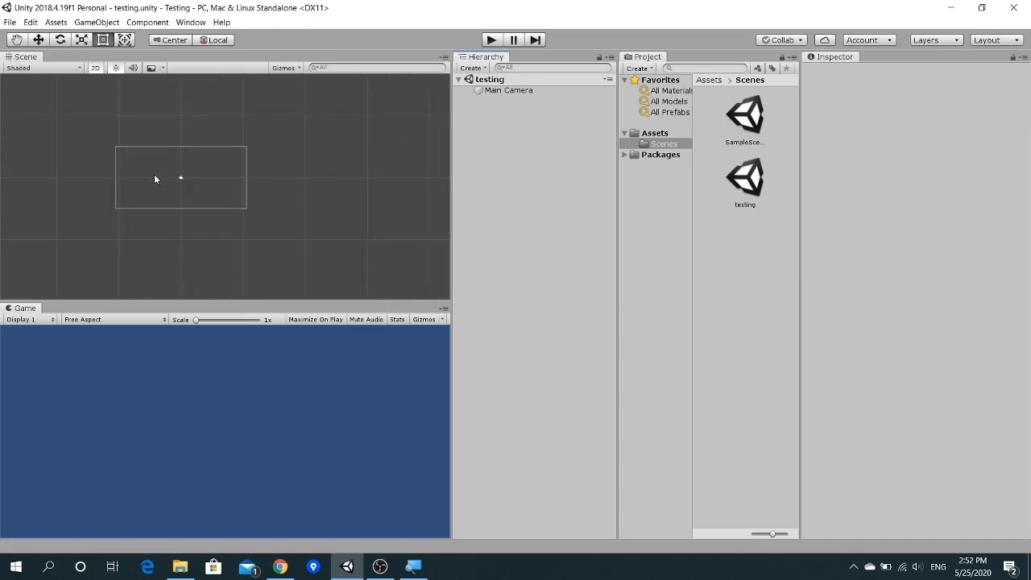
scroll(153, 175, up, 4)
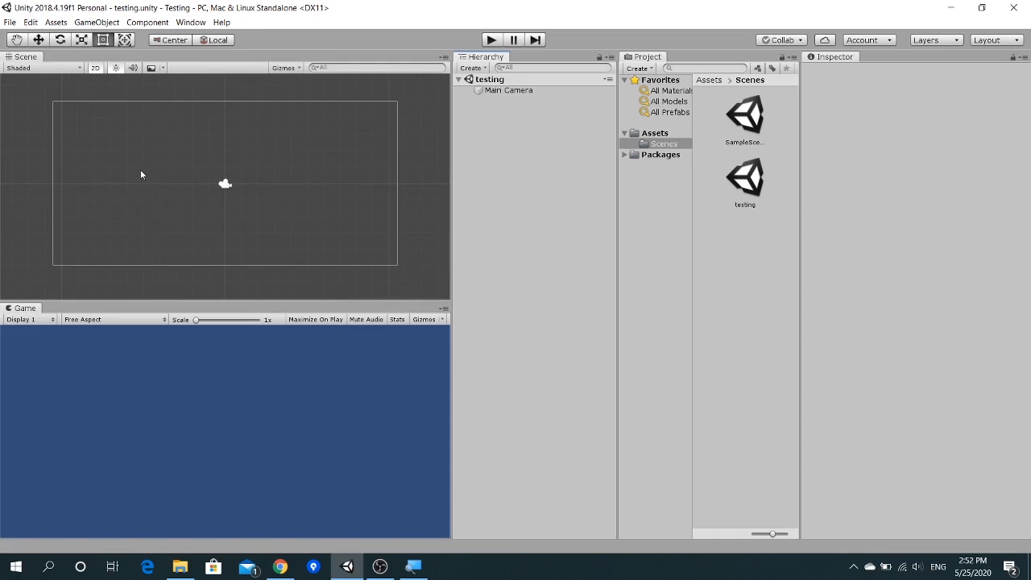
scroll(140, 172, down, 2)
scroll(140, 170, up, 2)
scroll(141, 171, down, 1)
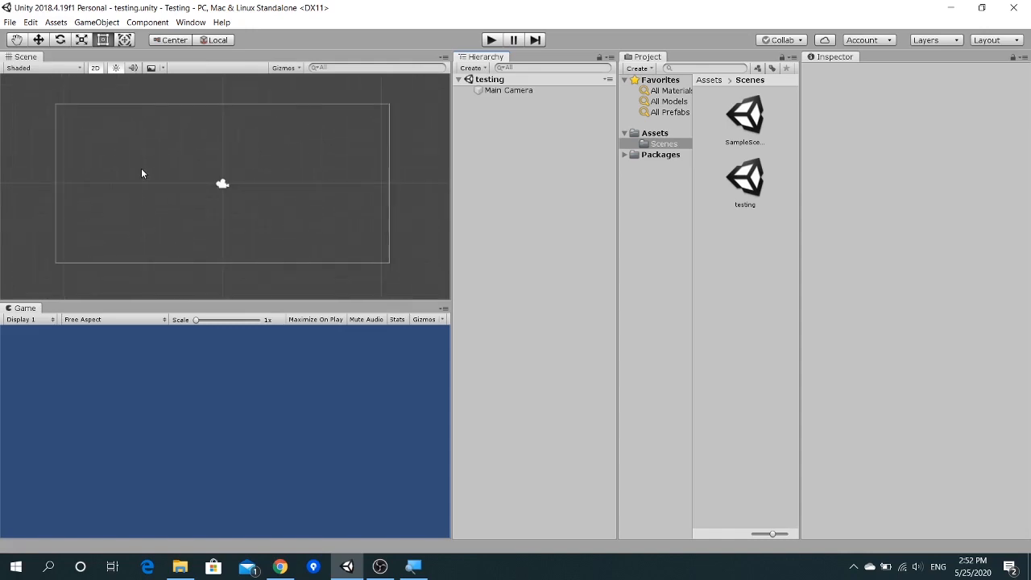
scroll(299, 226, down, 1)
middle_drag(276, 204, 264, 179)
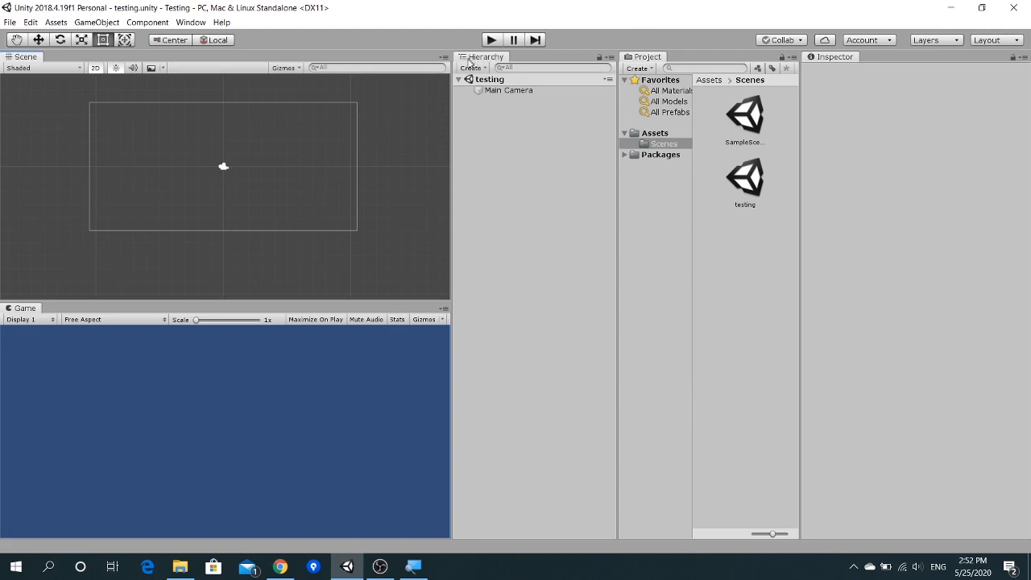
Step: Inspect the Main Camera's component properties and view the contents of the project's Assets folder
click(542, 90)
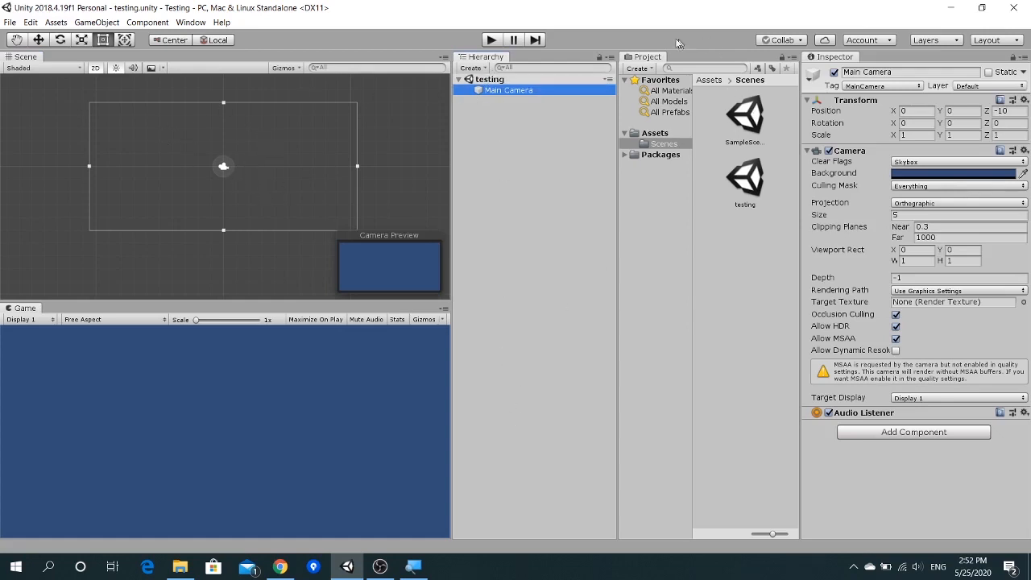
click(656, 133)
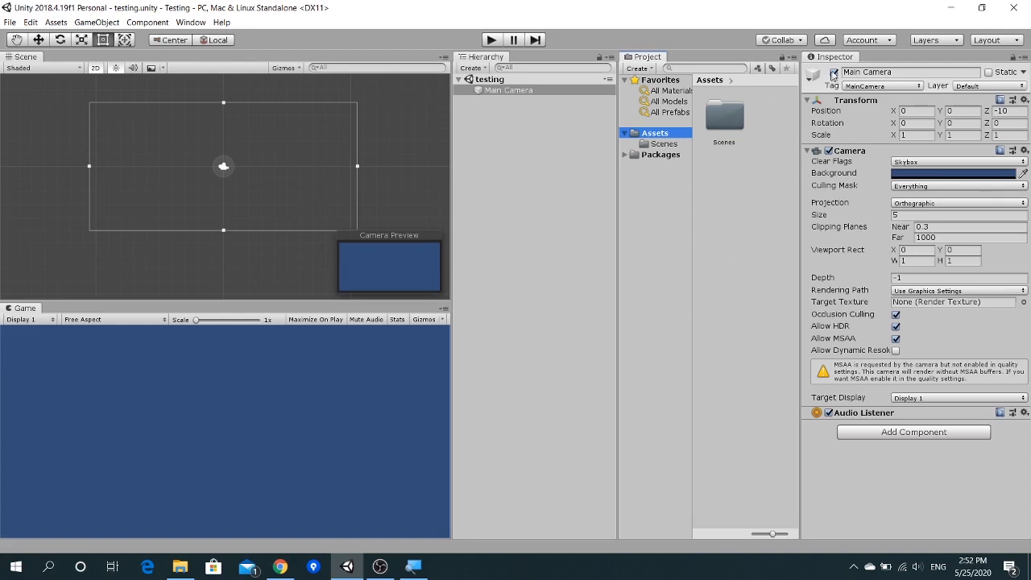
click(528, 120)
click(532, 93)
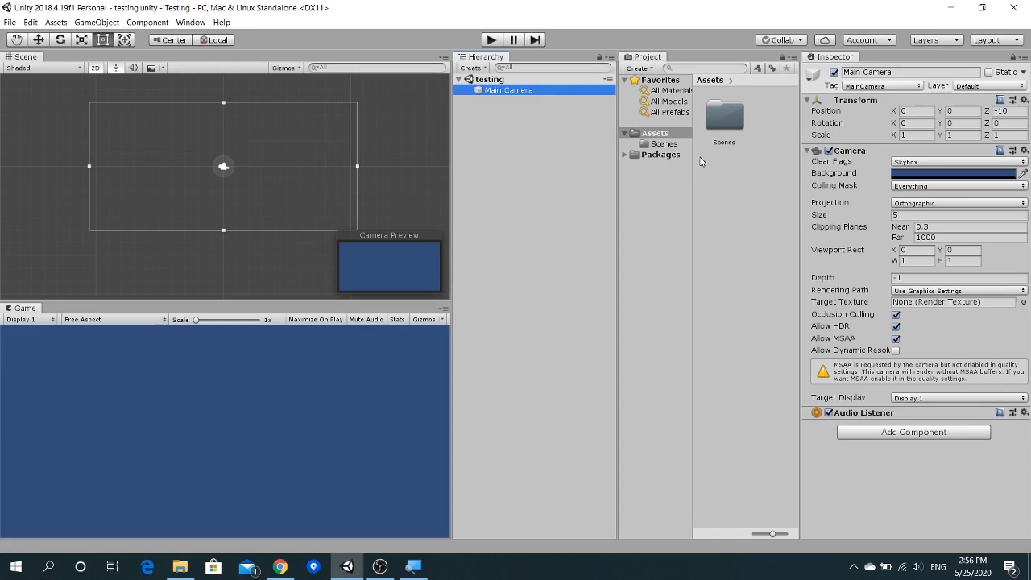
Step: Locate the brown.png image in the computer's Desktop folder using File Explorer and return to Unity
click(281, 568)
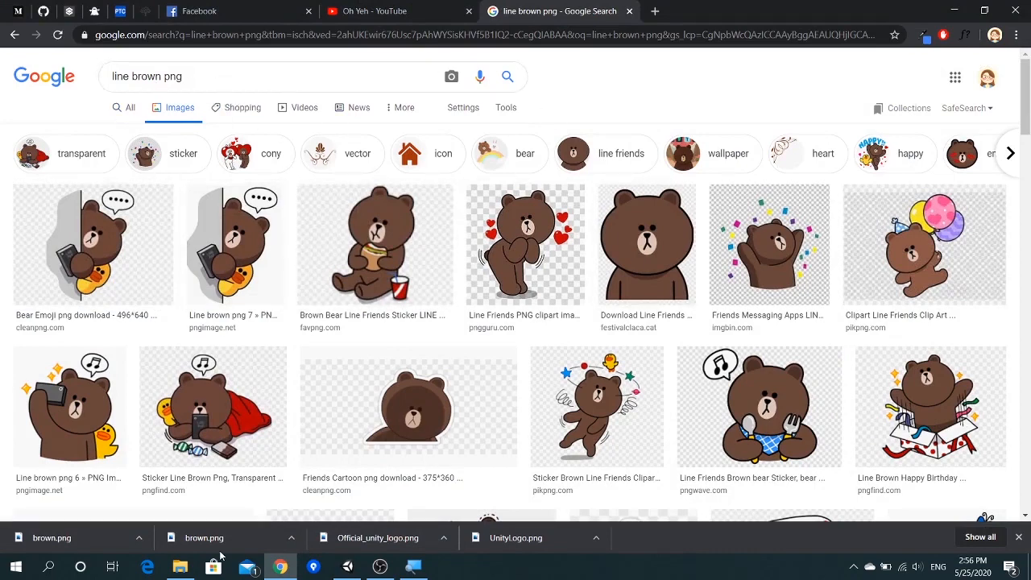
click(182, 571)
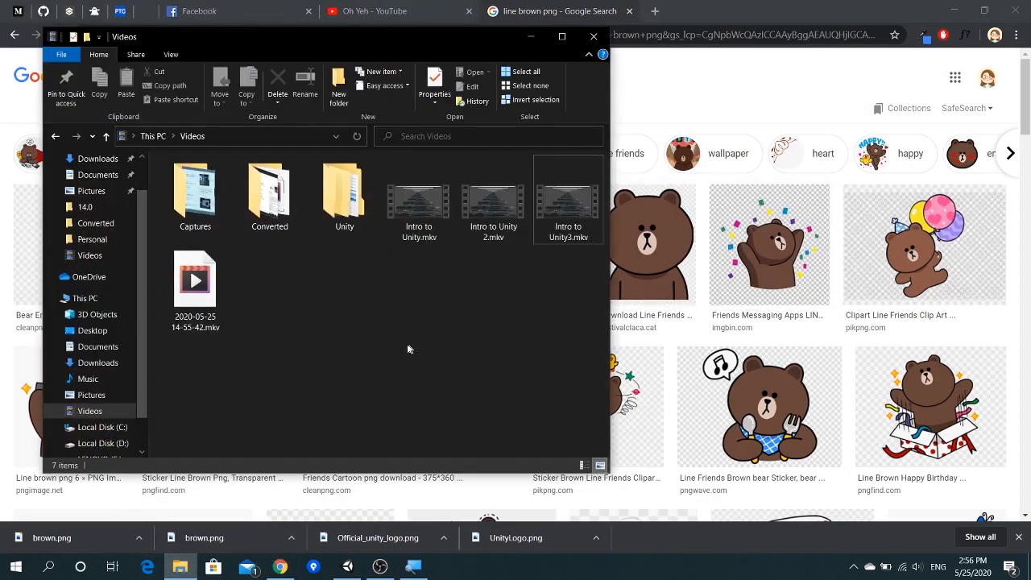
click(95, 331)
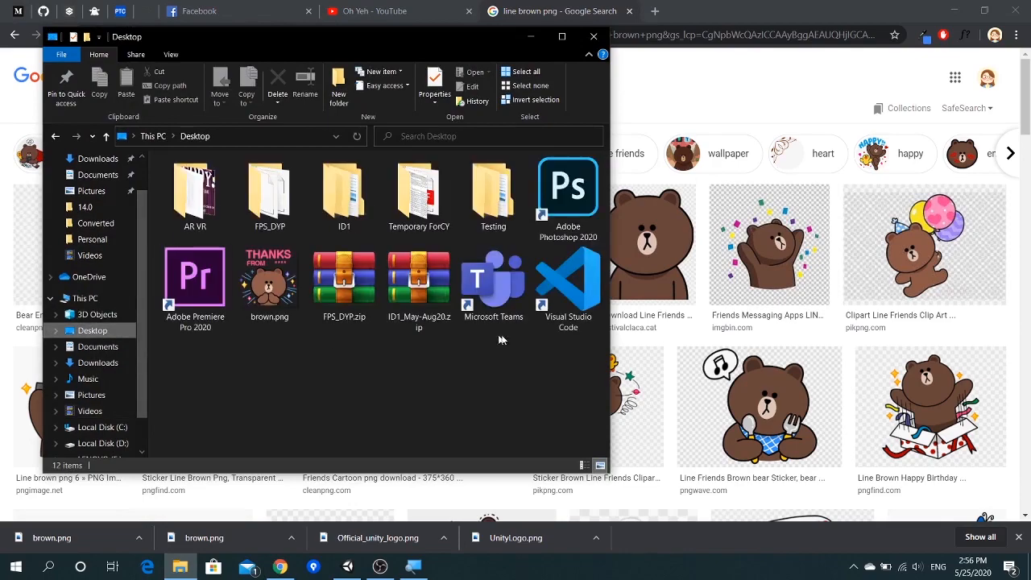
click(349, 567)
click(180, 567)
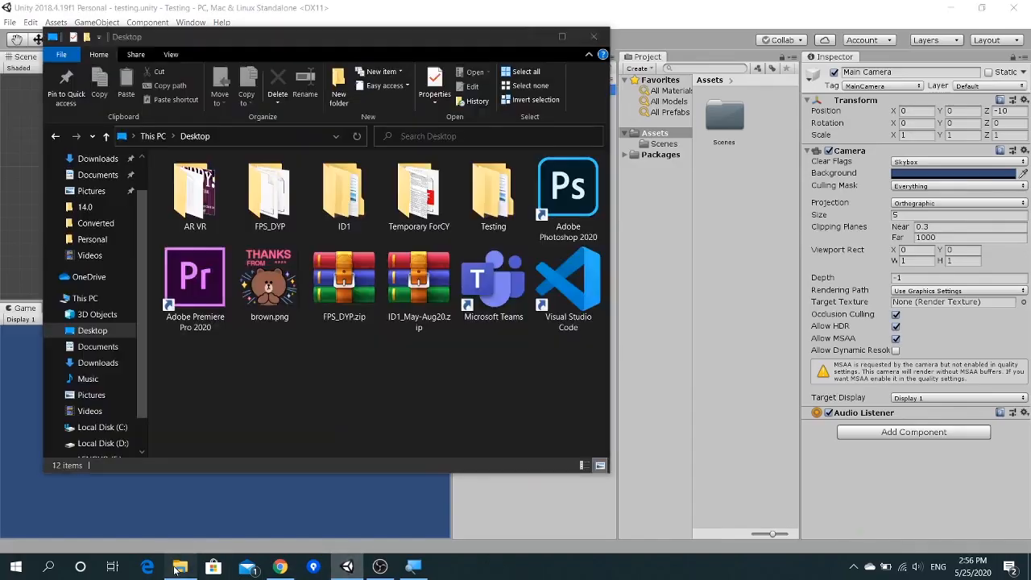
click(273, 314)
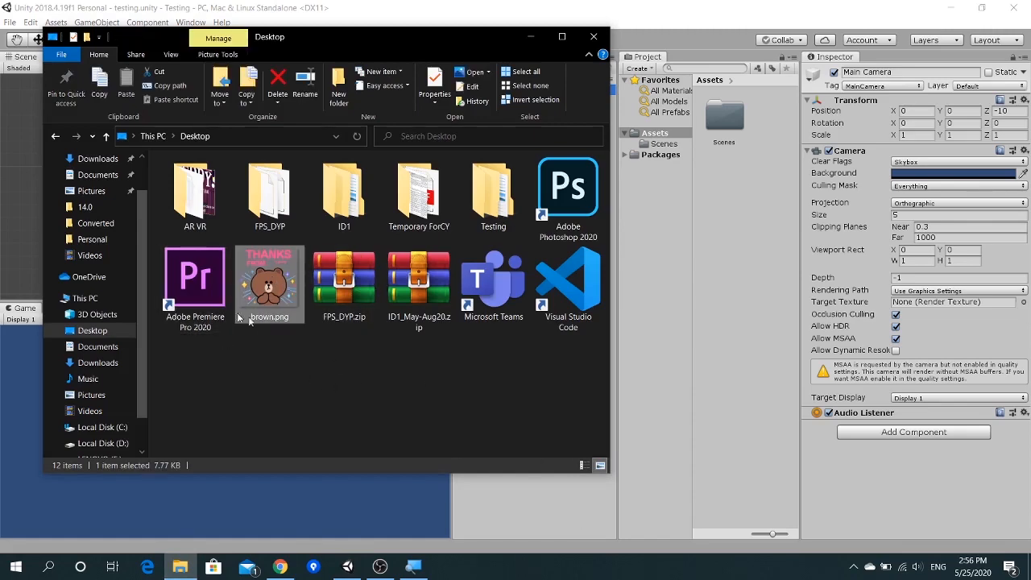
click(530, 39)
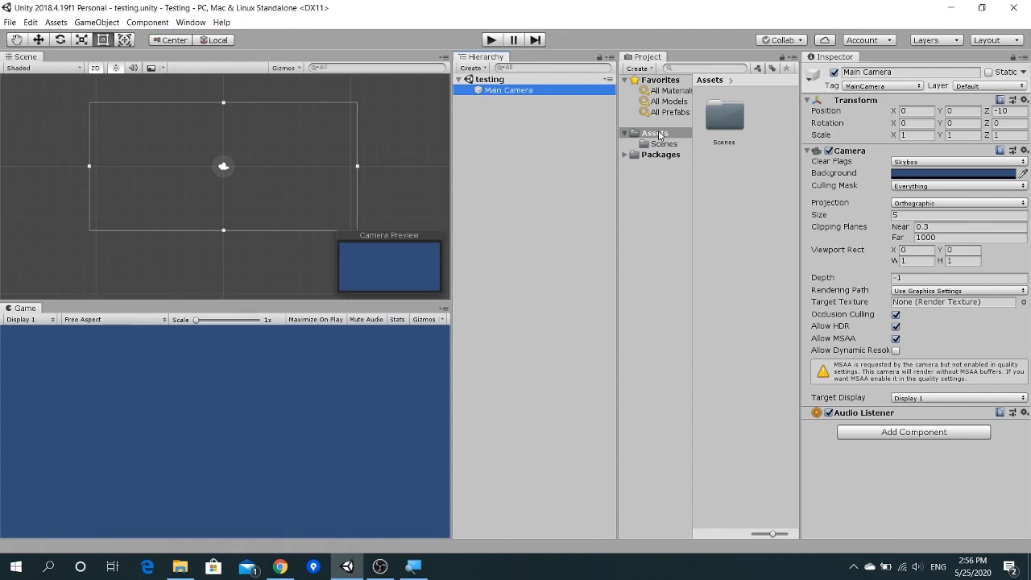
Step: Create a folder named Images in the project's Assets folder and open it
right_click(728, 185)
mouse_move(748, 187)
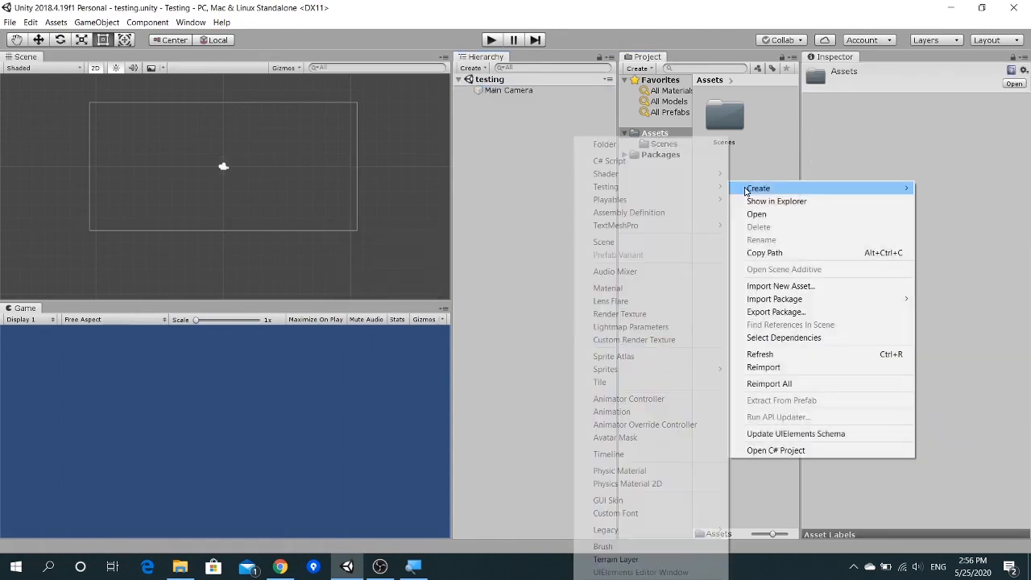
click(673, 142)
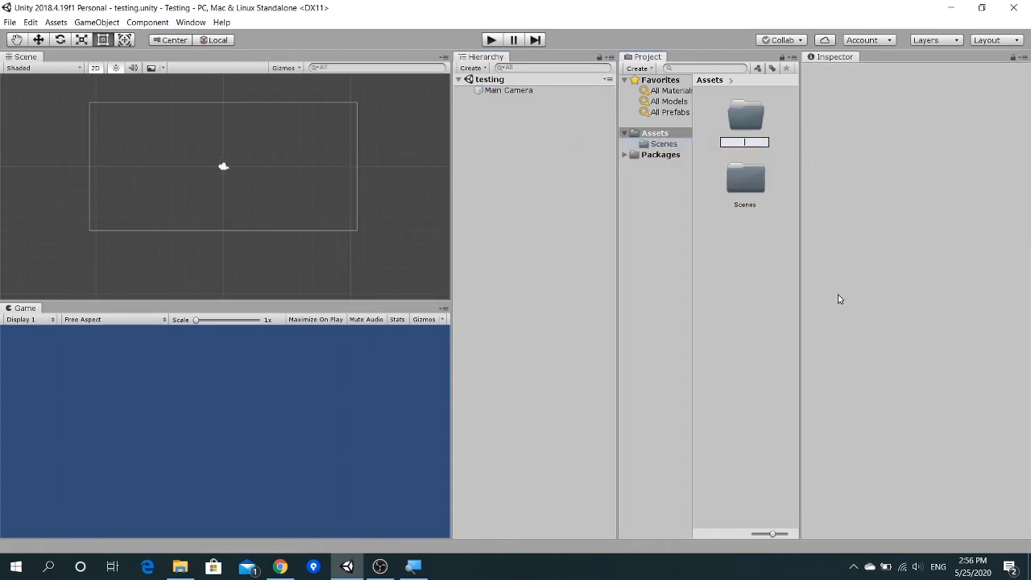
text(Images)
key(Return)
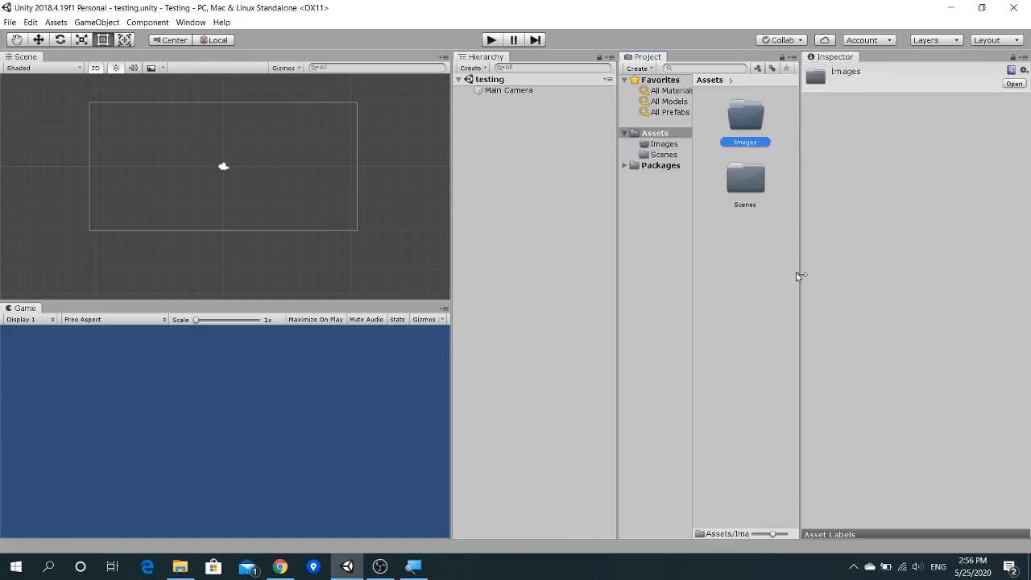
double_click(747, 116)
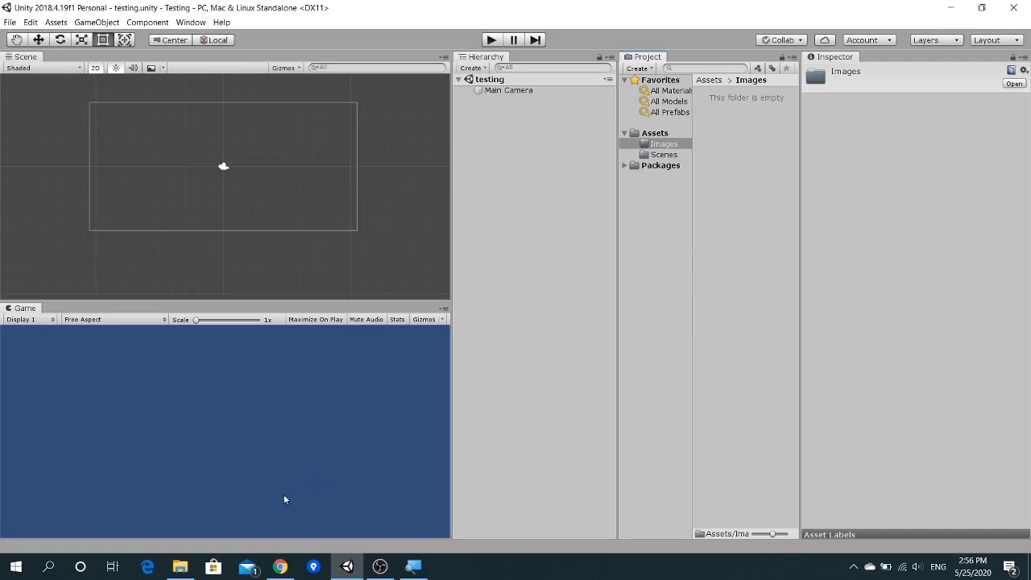
Step: Import brown.png from the Desktop folder into the project's Images folder
click(180, 566)
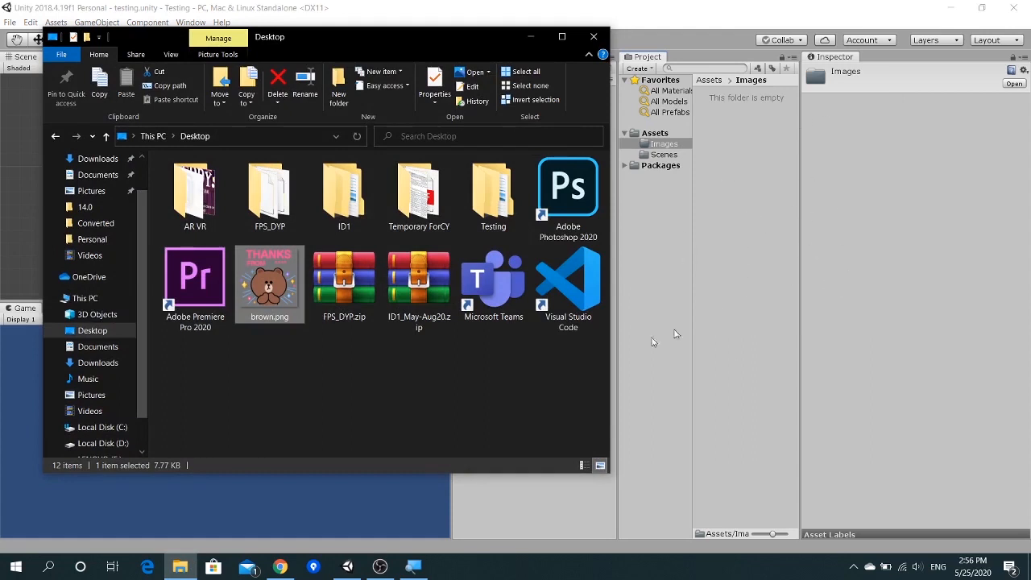
drag(272, 295, 771, 238)
drag(765, 203, 762, 202)
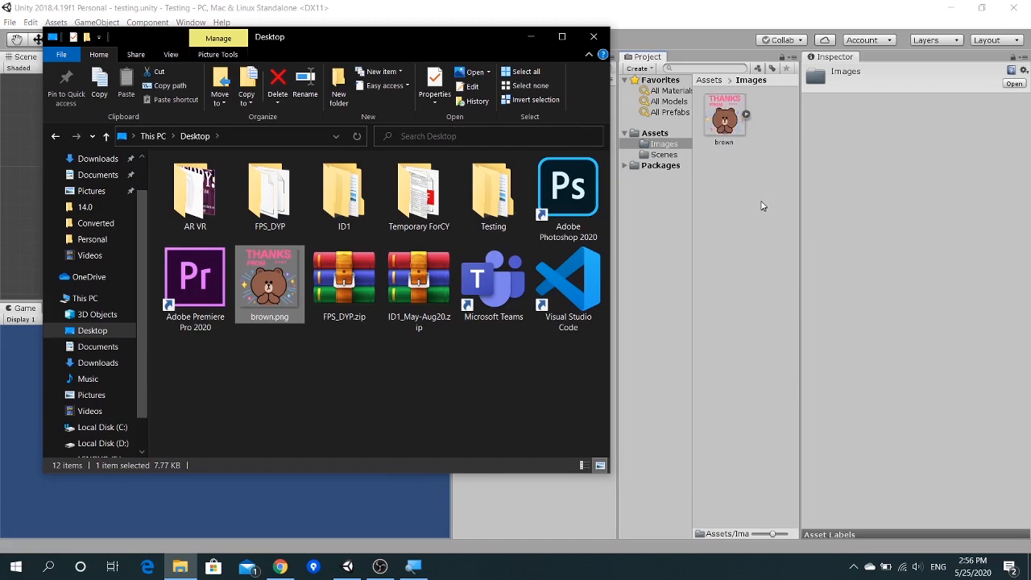
click(530, 37)
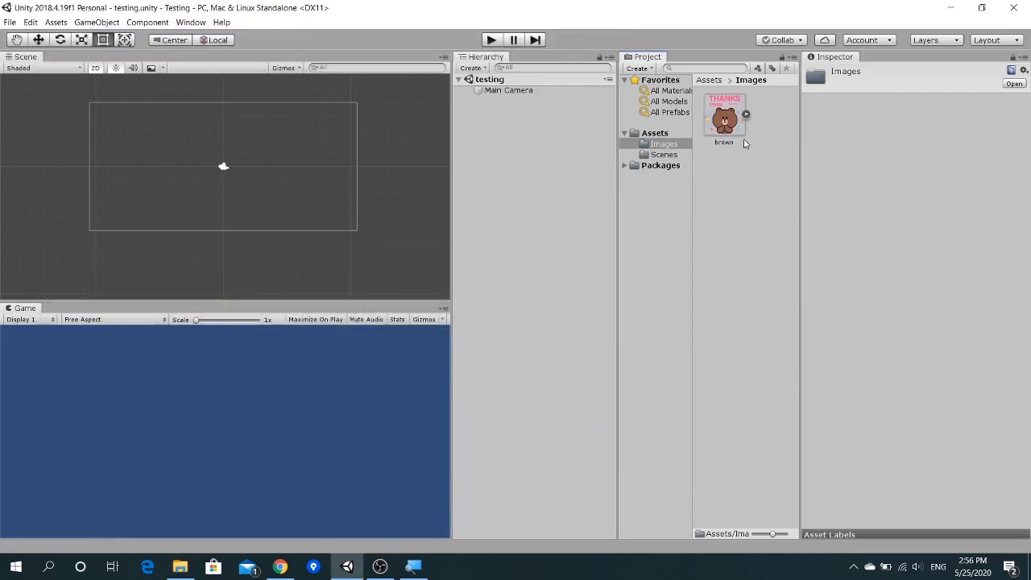
Step: Set the brown image's texture type to Default and apply the import settings
click(737, 120)
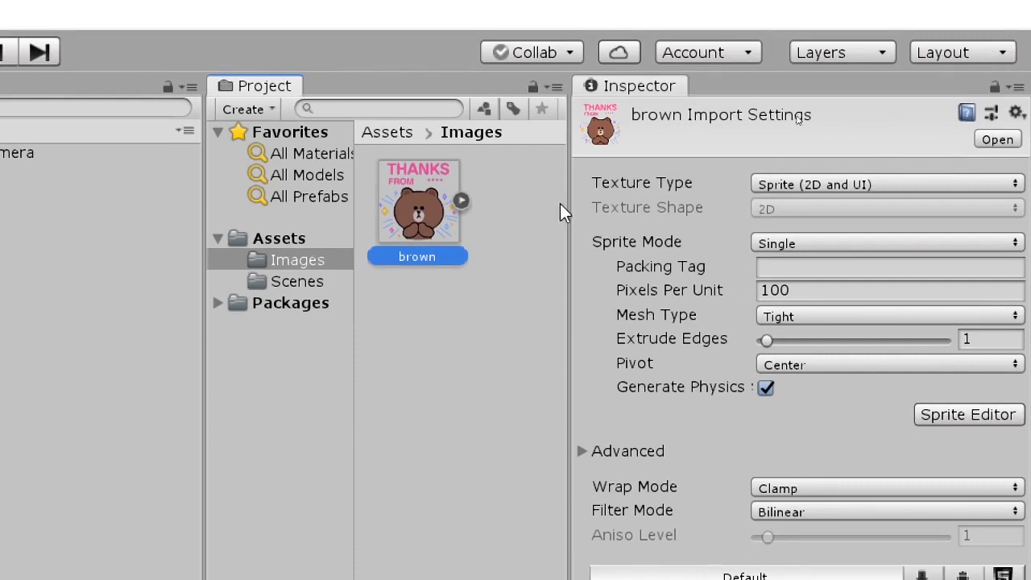
click(859, 187)
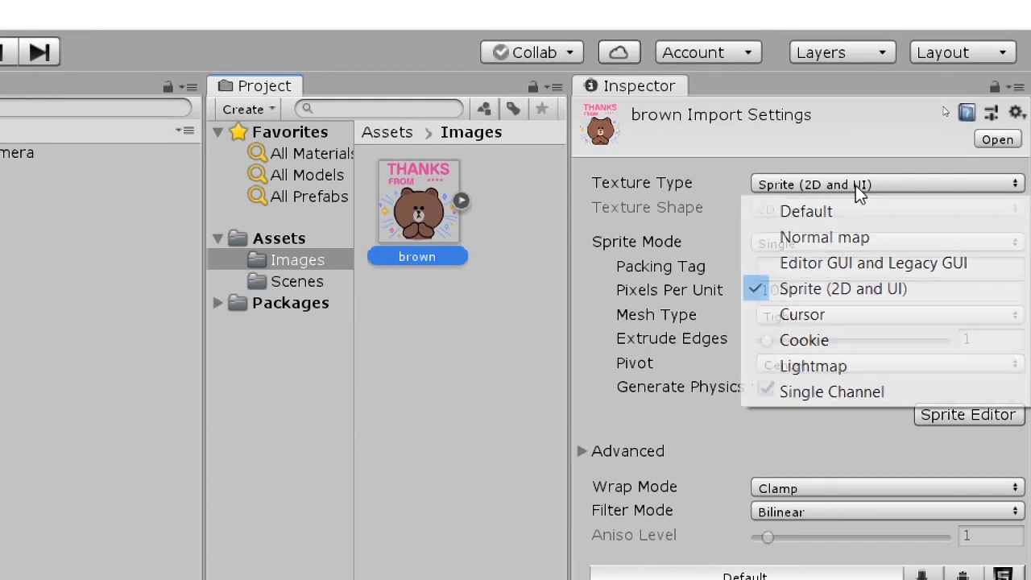
click(838, 216)
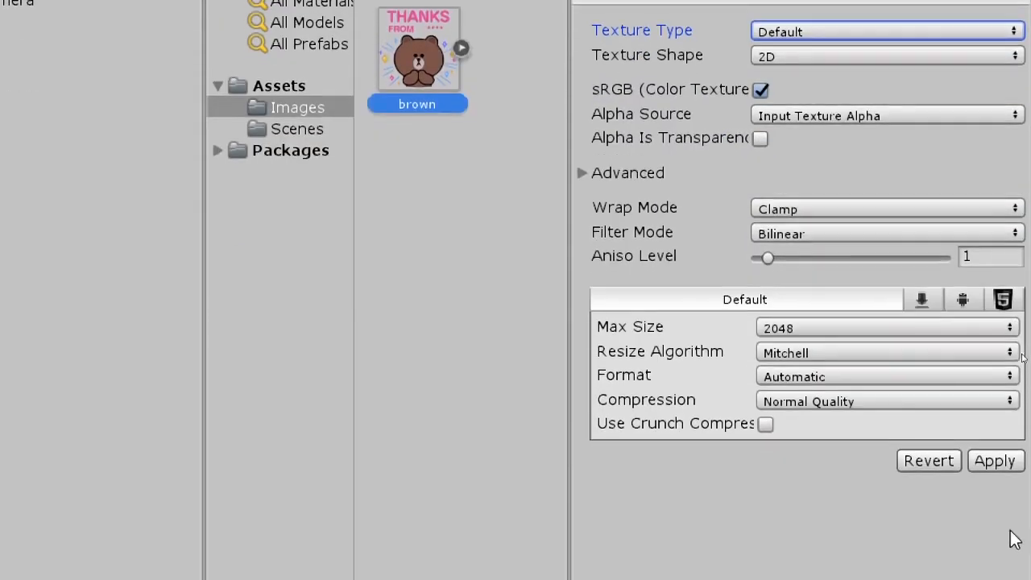
click(1000, 460)
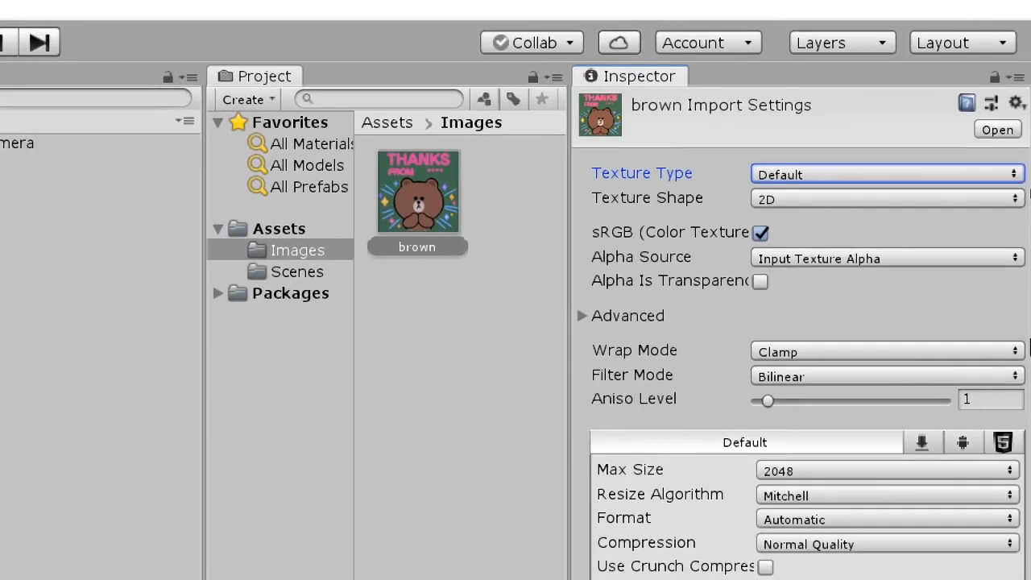
Step: Set the brown image's texture type to Sprite (2D and UI) and apply the import settings
click(852, 177)
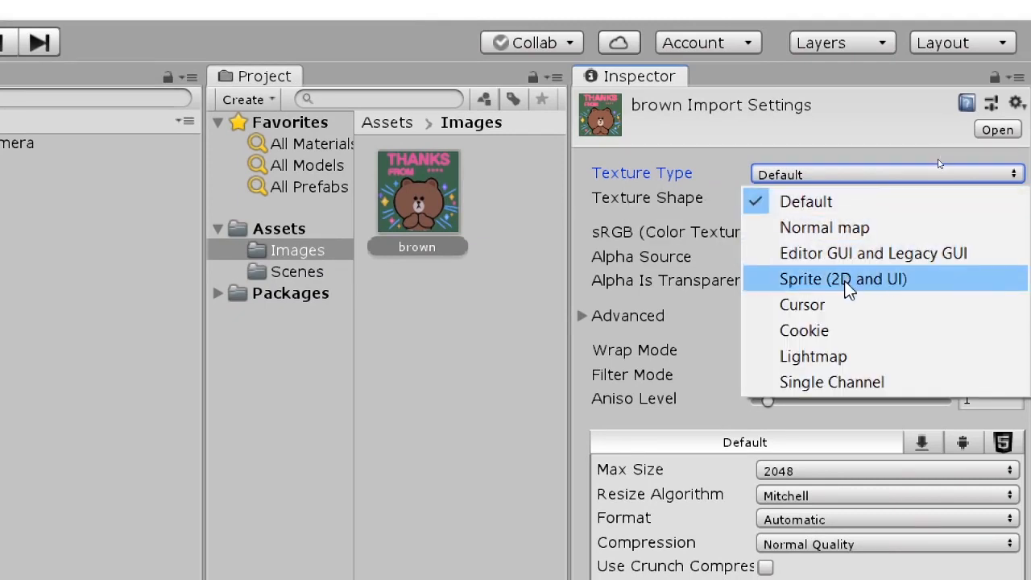
click(848, 282)
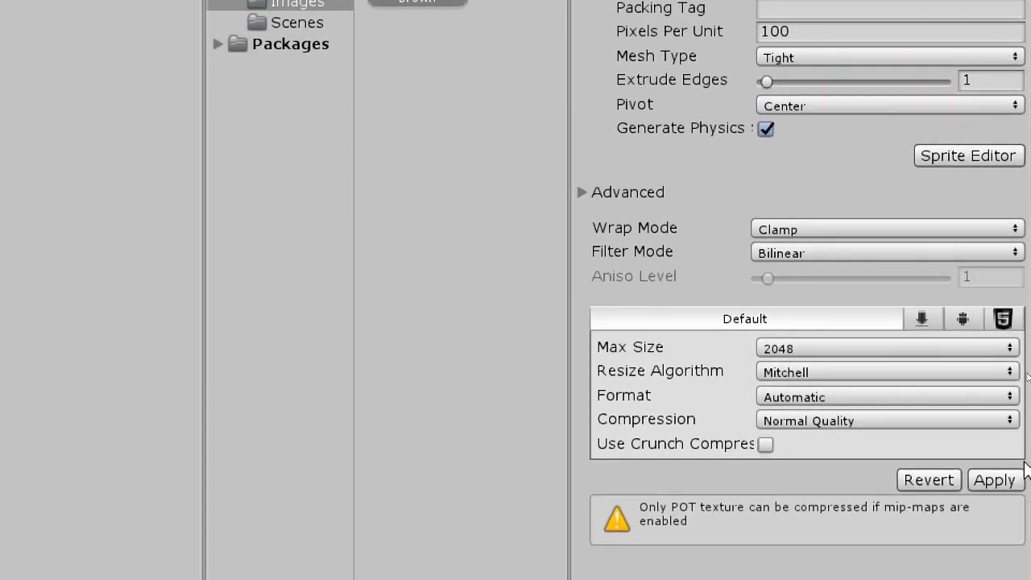
click(1013, 481)
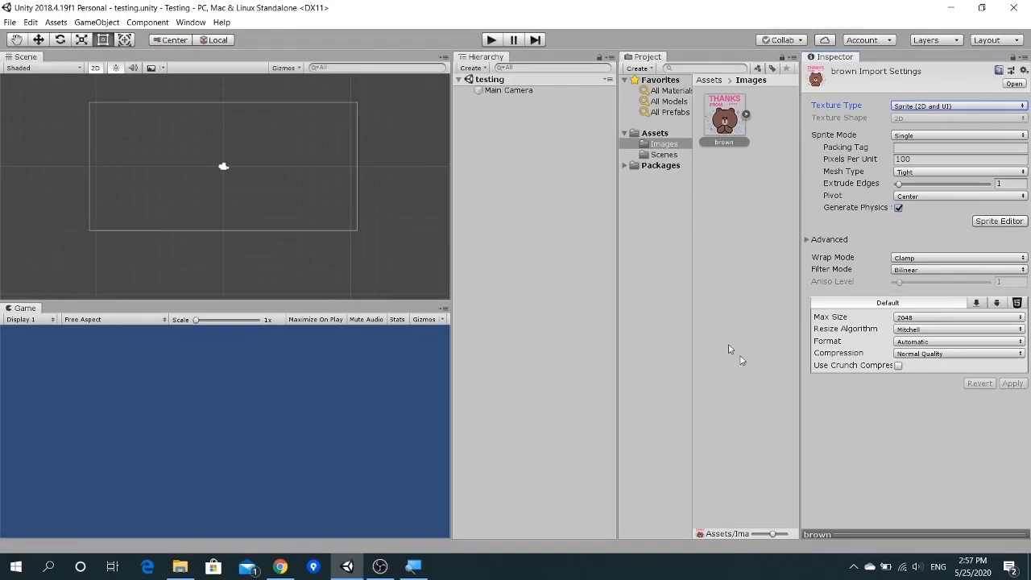
Step: Add the brown sprite from the Images folder to the testing scene's hierarchy
click(720, 117)
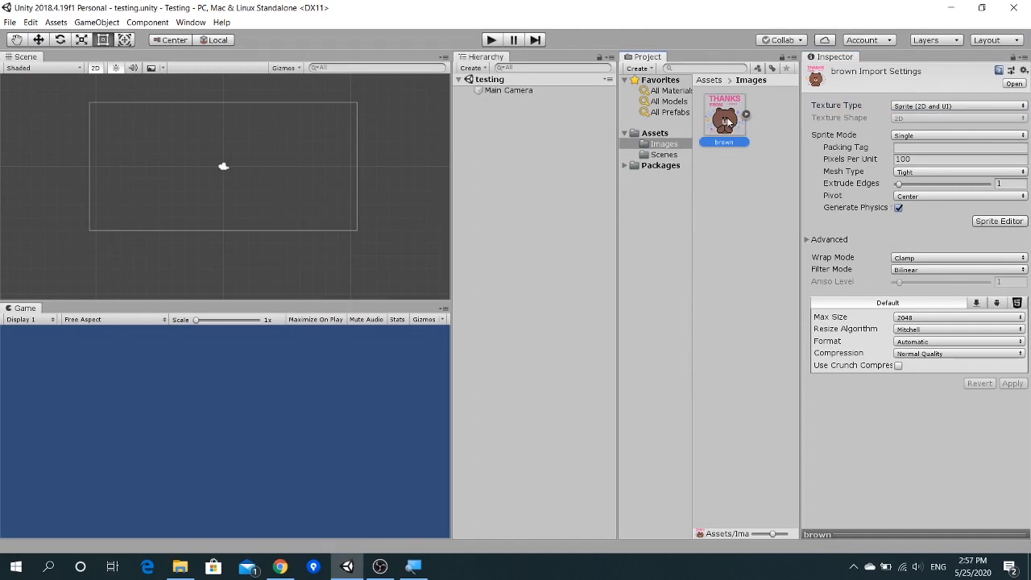
drag(726, 120, 495, 133)
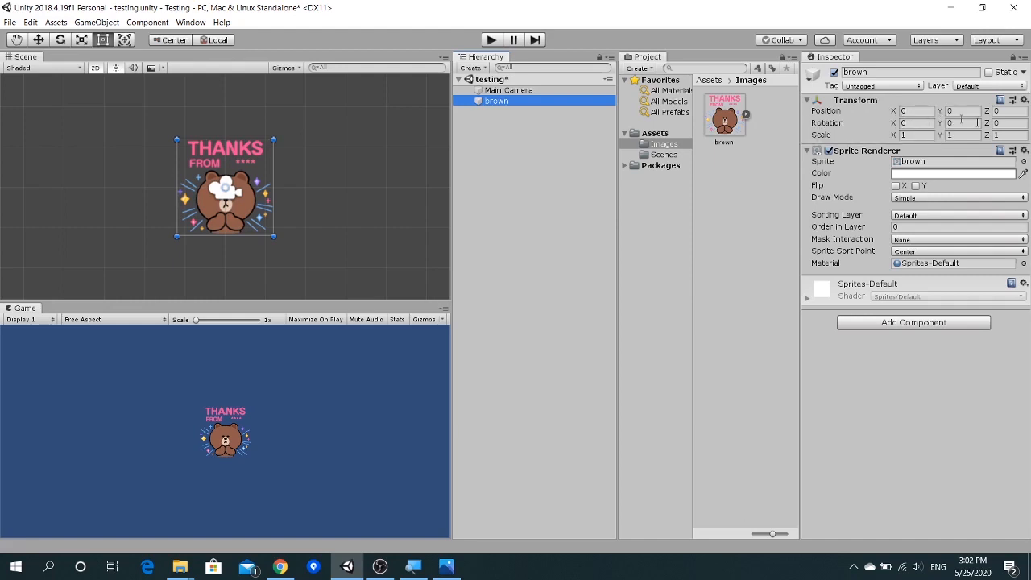
Step: Inspect the brown object's X, Y and Z position fields and examine the coordinate axes in Graph.png in Photos
click(914, 112)
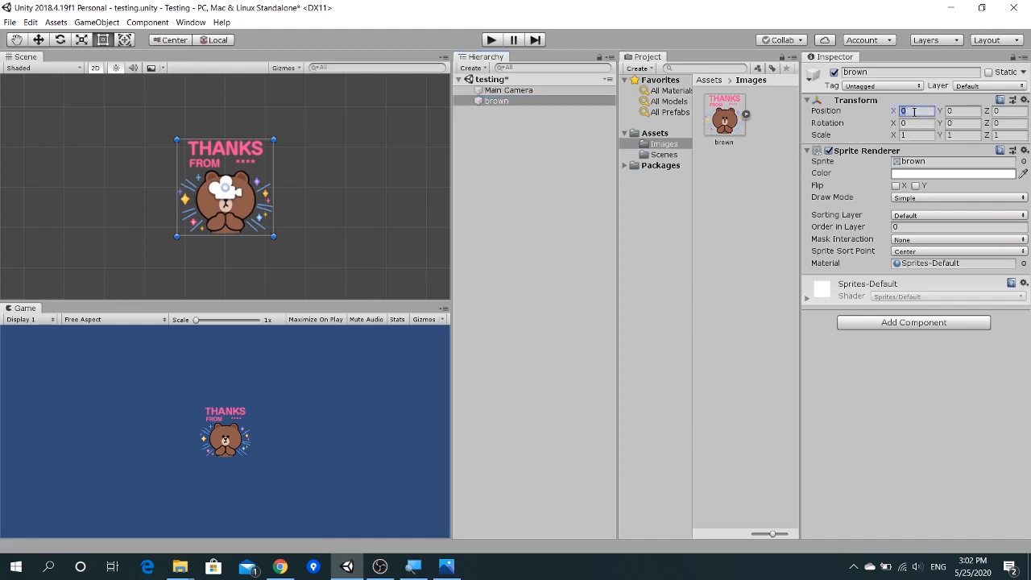
click(960, 113)
click(1007, 113)
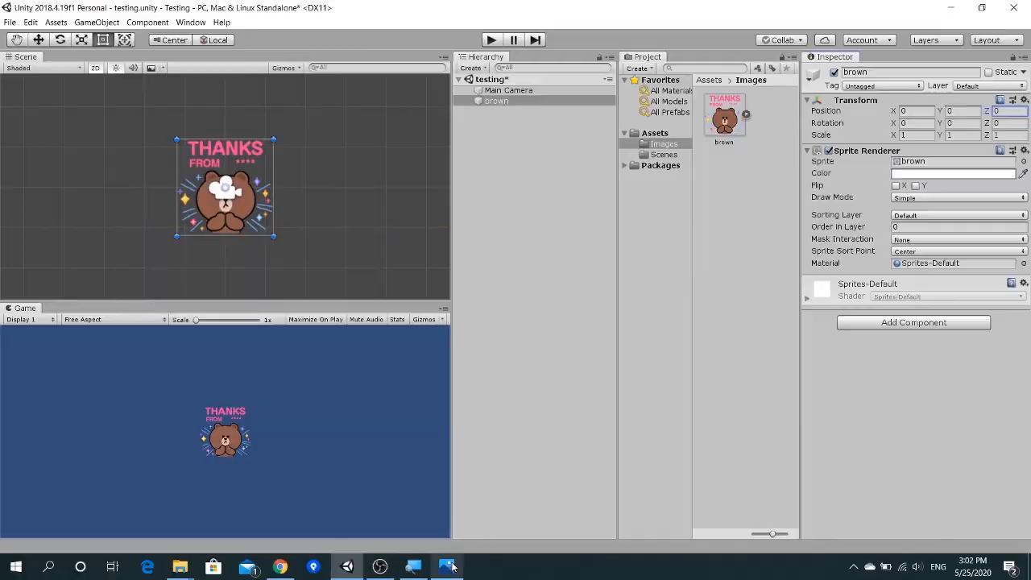
click(449, 567)
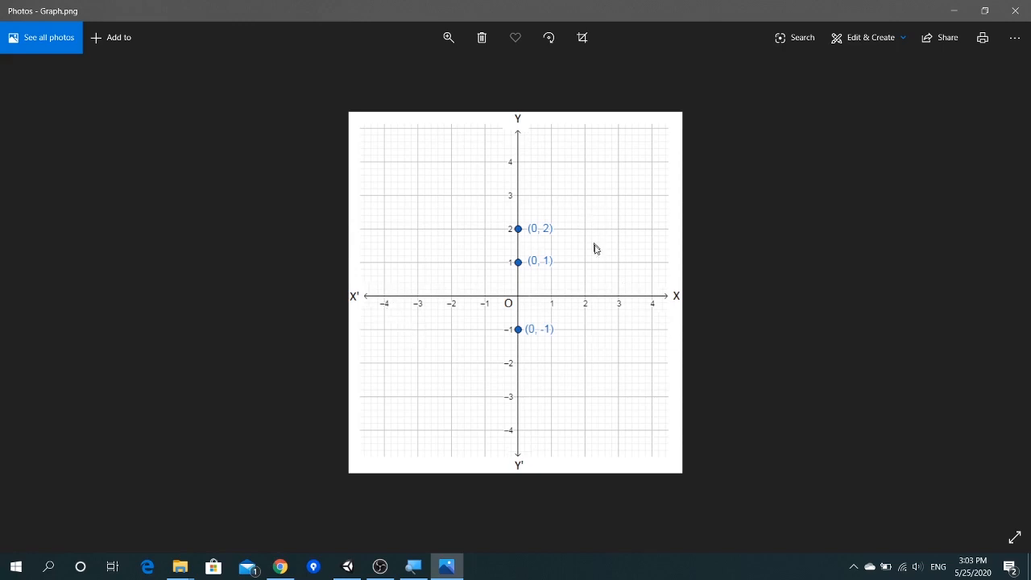
click(347, 566)
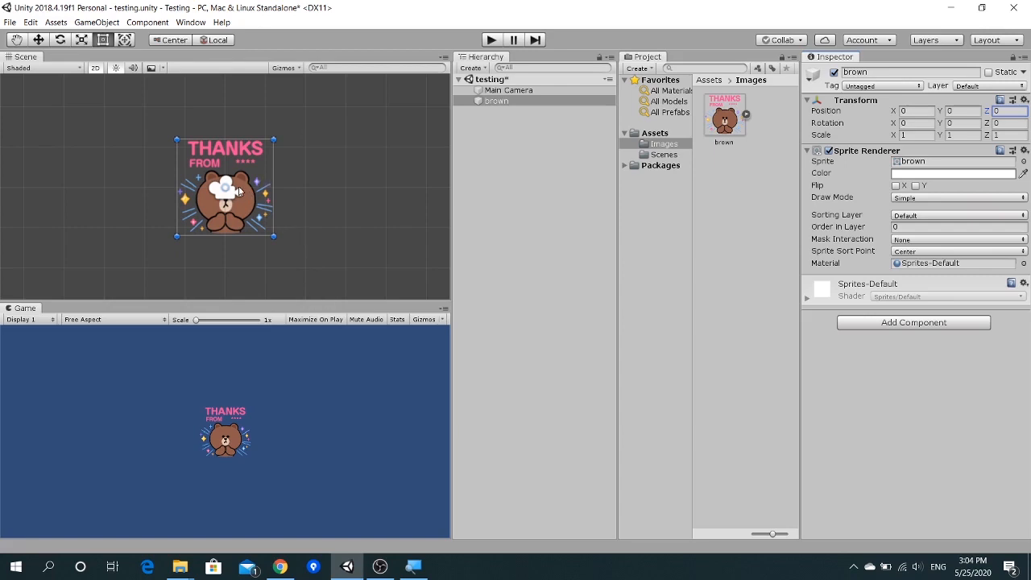
Step: Try moving the brown sprite along the X axis with the Move tool, to about -0.33, 2.69 and -2.41
click(17, 40)
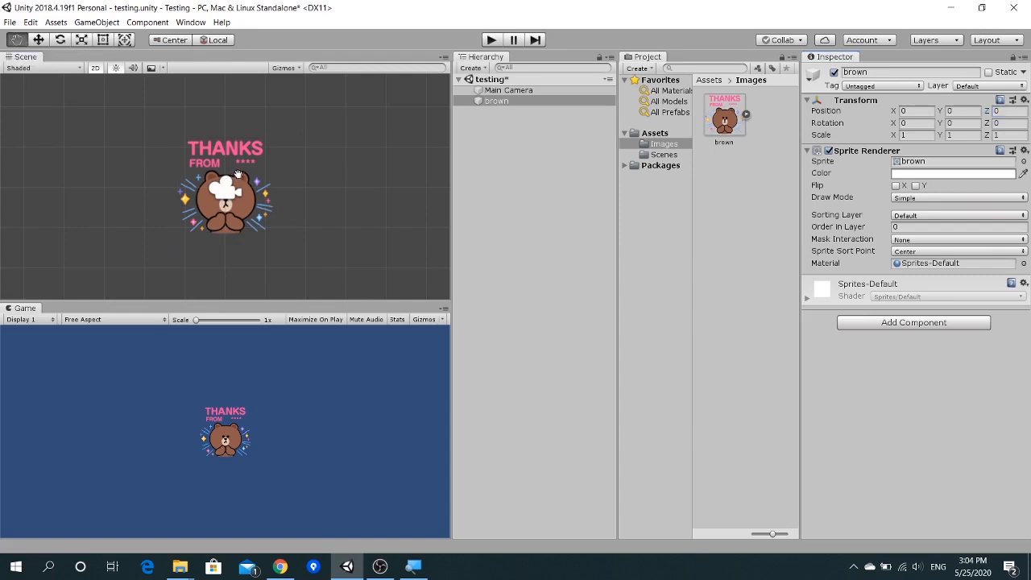
drag(237, 175, 208, 173)
click(38, 42)
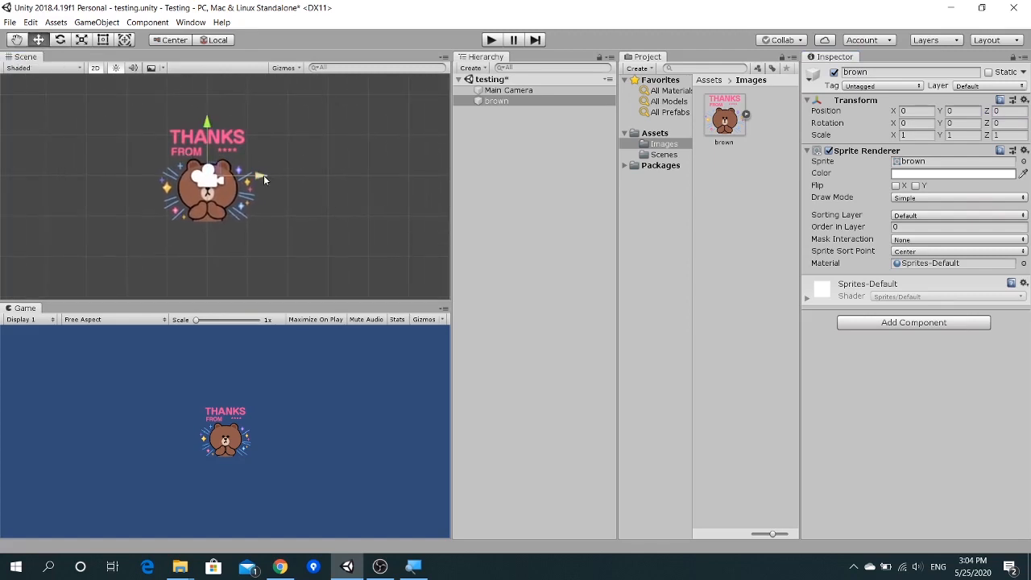
mouse_move(263, 173)
mouse_down()
mouse_move(79, 177)
mouse_move(470, 188)
mouse_move(263, 188)
mouse_up()
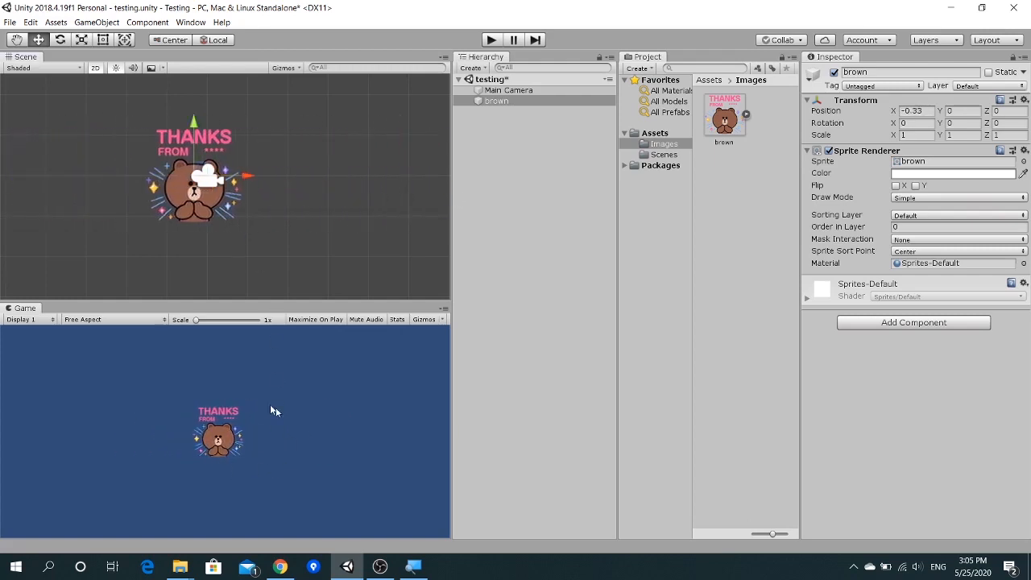
drag(250, 178, 371, 192)
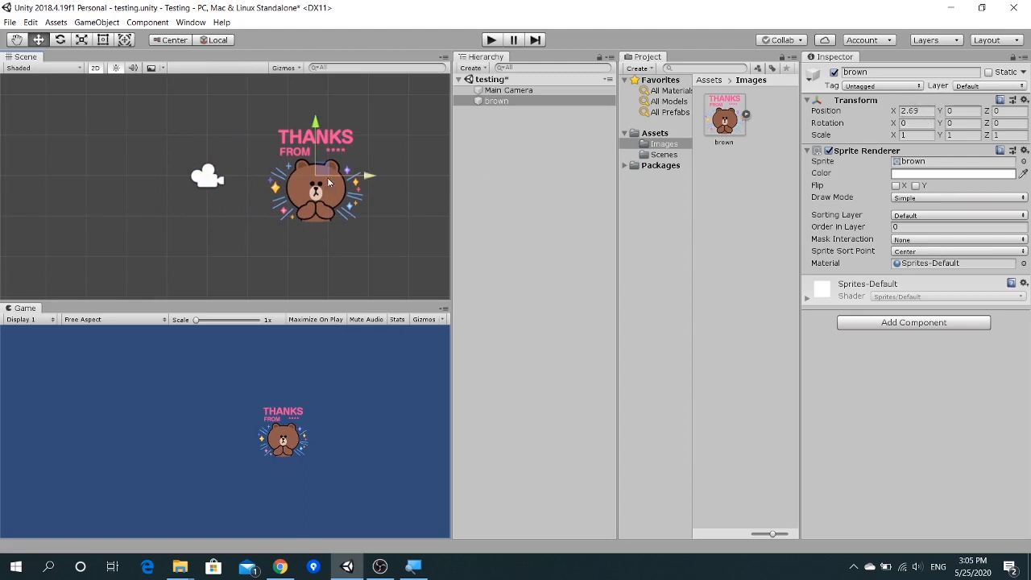
drag(371, 181, 166, 177)
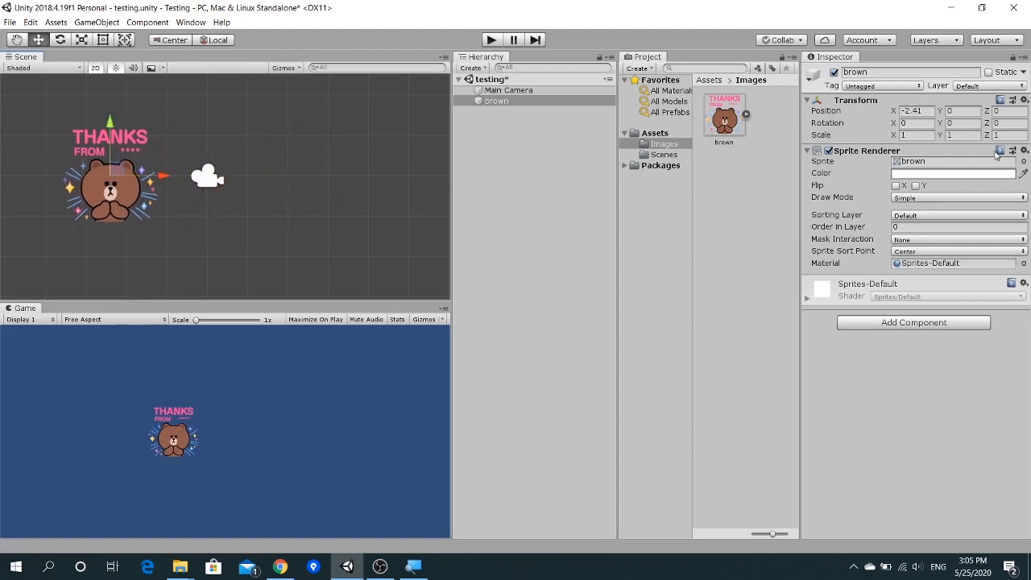
Step: Undo the three X-axis moves of the brown sprite
key(ctrl+z)
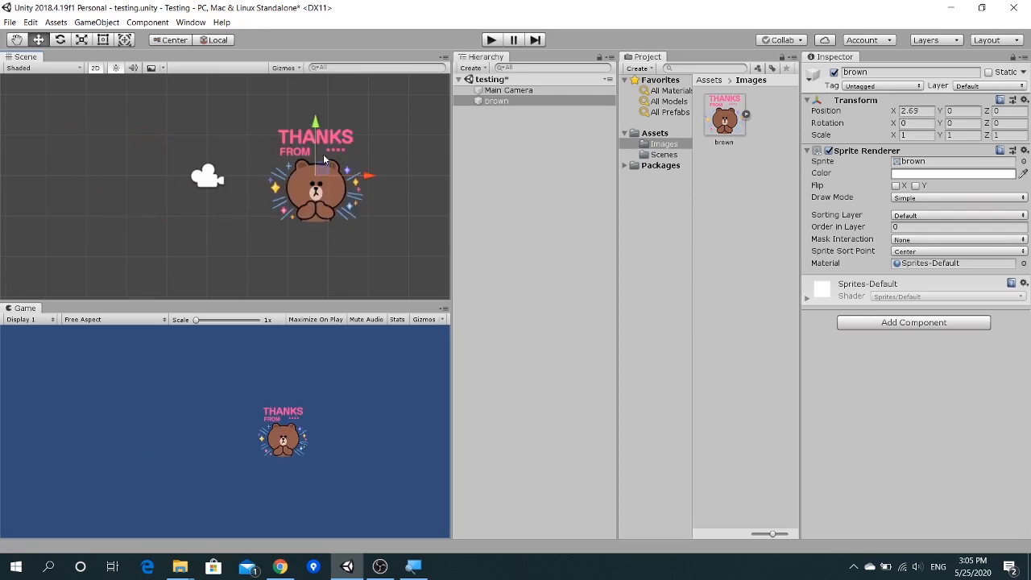
key(ctrl+z)
key(ctrl+z)
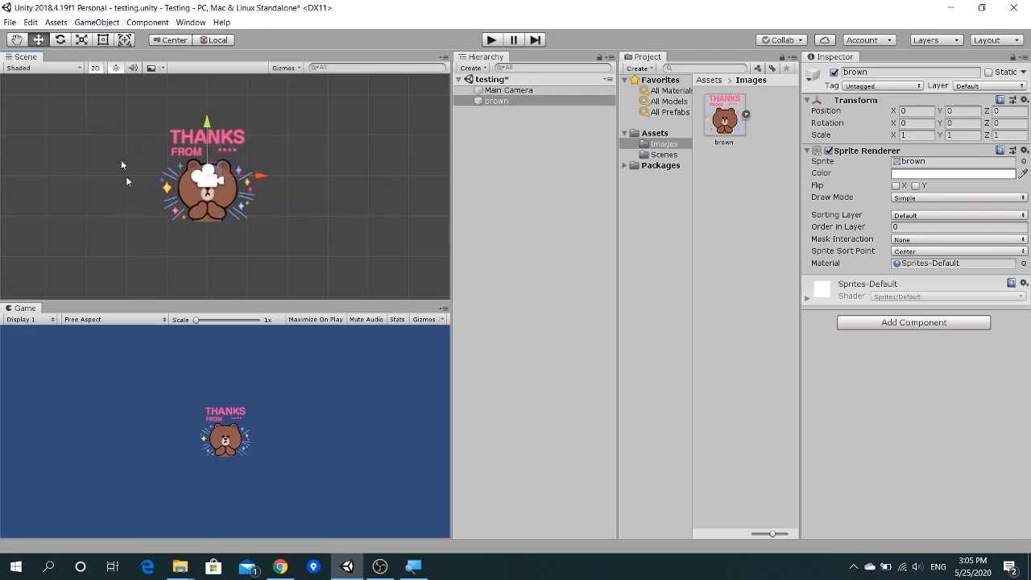
Step: Try rotating the brown sprite about the Y axis with the Rotate tool, to about -39 degrees, and undo the rotation
scroll(129, 153, down, 8)
scroll(218, 171, up, 4)
middle_drag(217, 172, 248, 219)
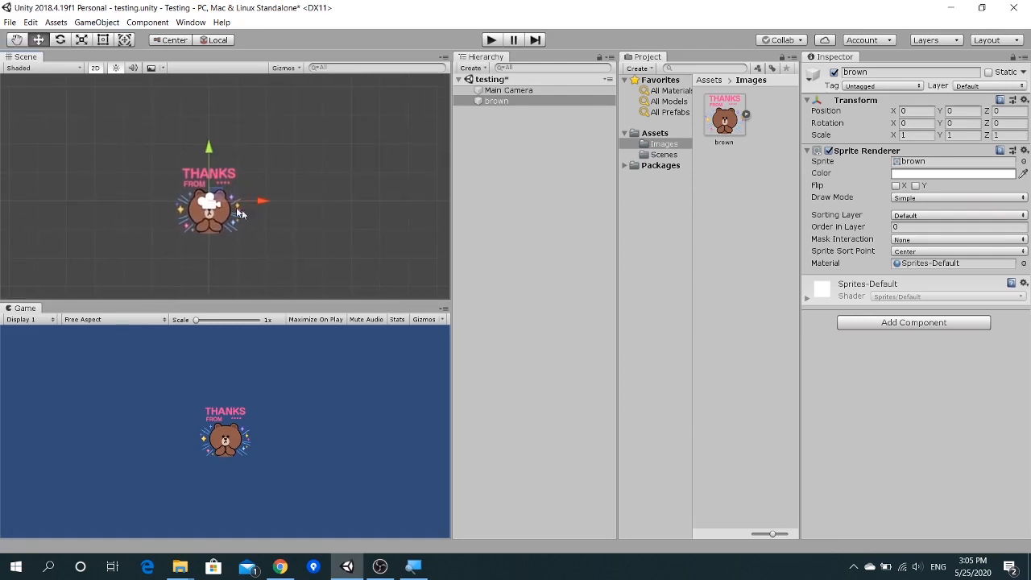
click(60, 39)
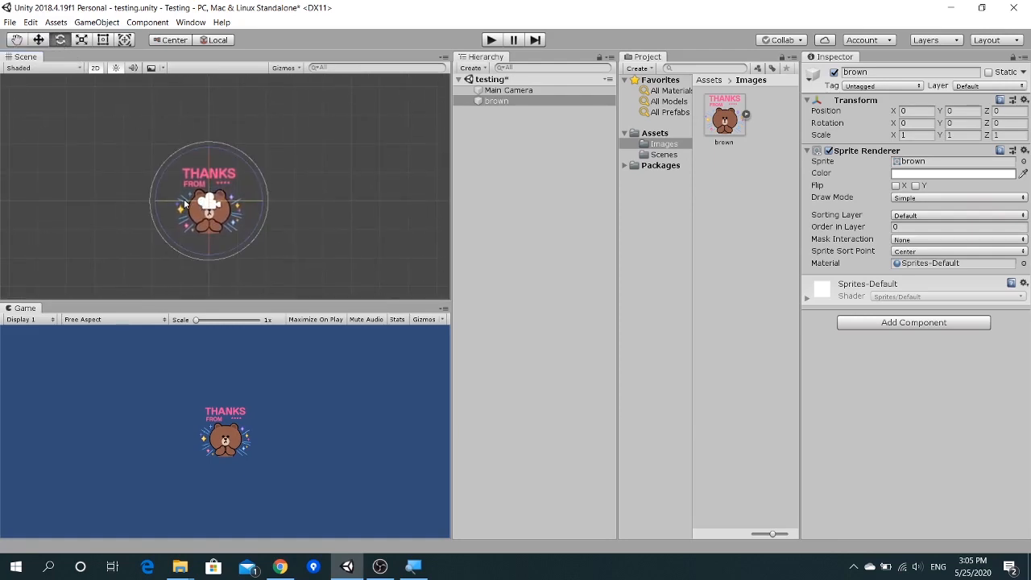
drag(183, 203, 241, 216)
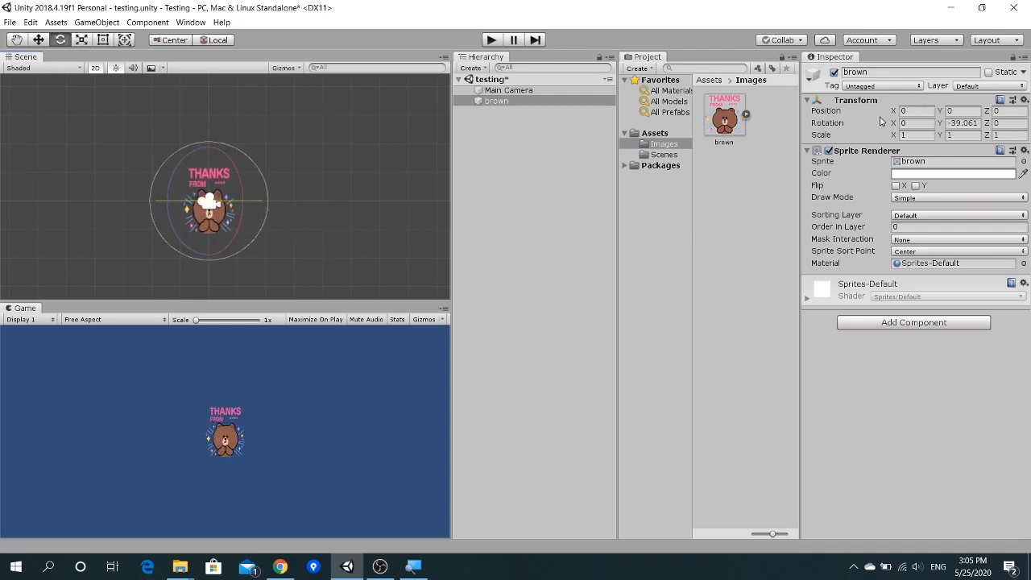
key(ctrl+z)
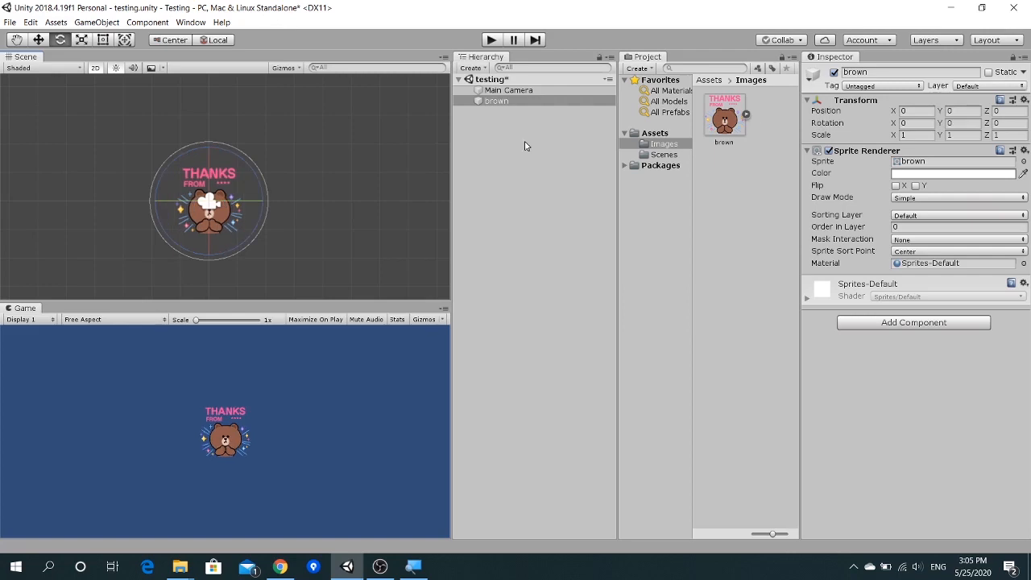
Step: Try scaling the brown sprite uniformly with the Scale tool, to about 2.38 on all axes, and undo the scaling
click(81, 40)
drag(211, 205, 312, 228)
key(ctrl+z)
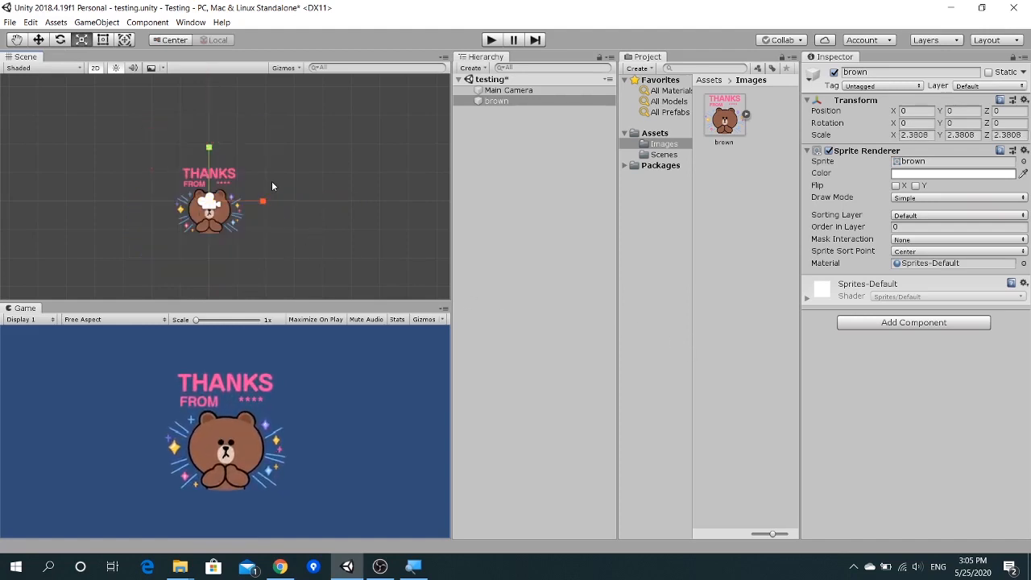
Step: Cycle through the Hand, Move, Rotate, Scale and Rect tools on the brown sprite to compare their handles
click(37, 41)
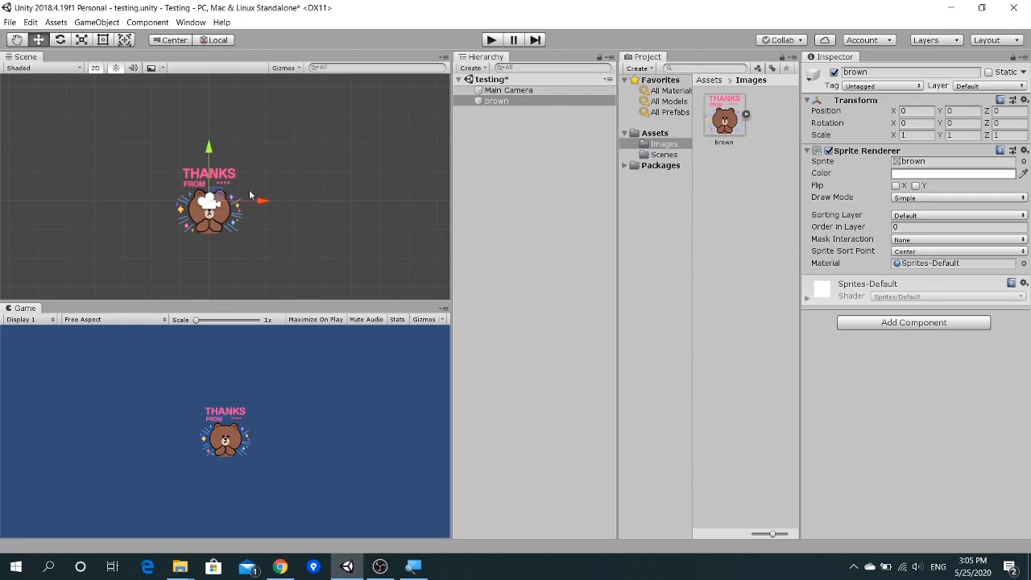
key(e)
key(r)
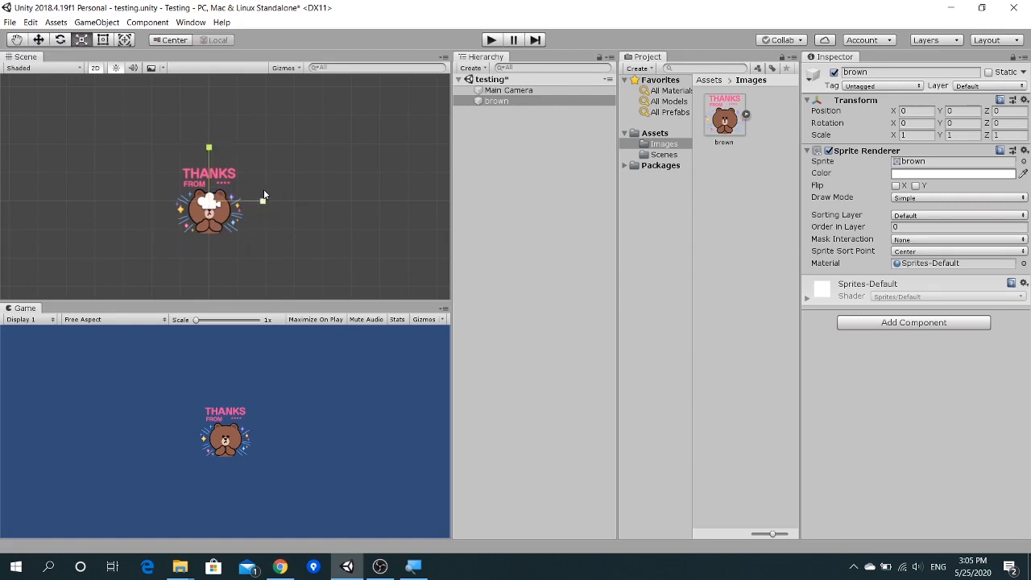
key(q)
key(w)
key(e)
key(r)
key(t)
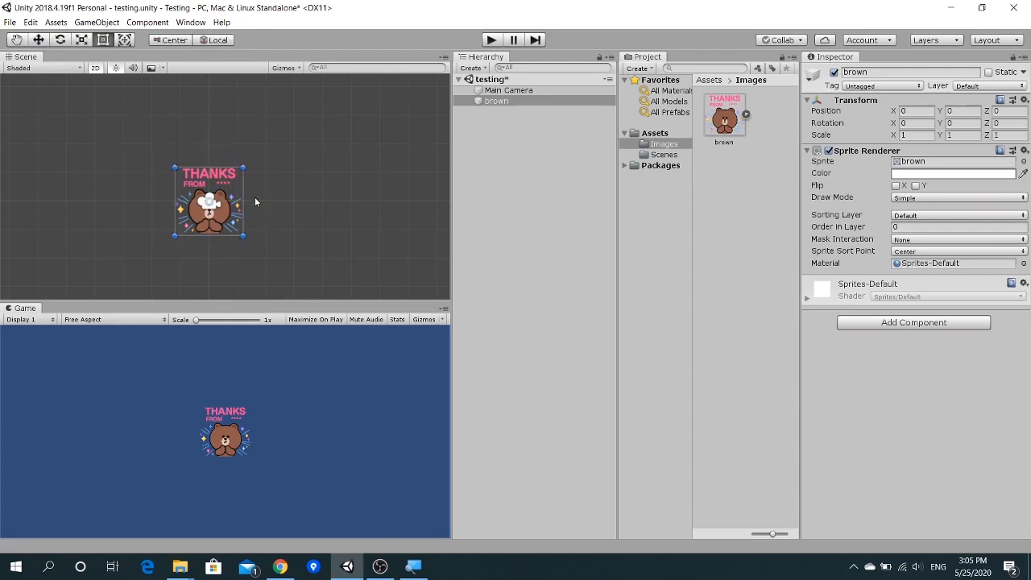
click(127, 42)
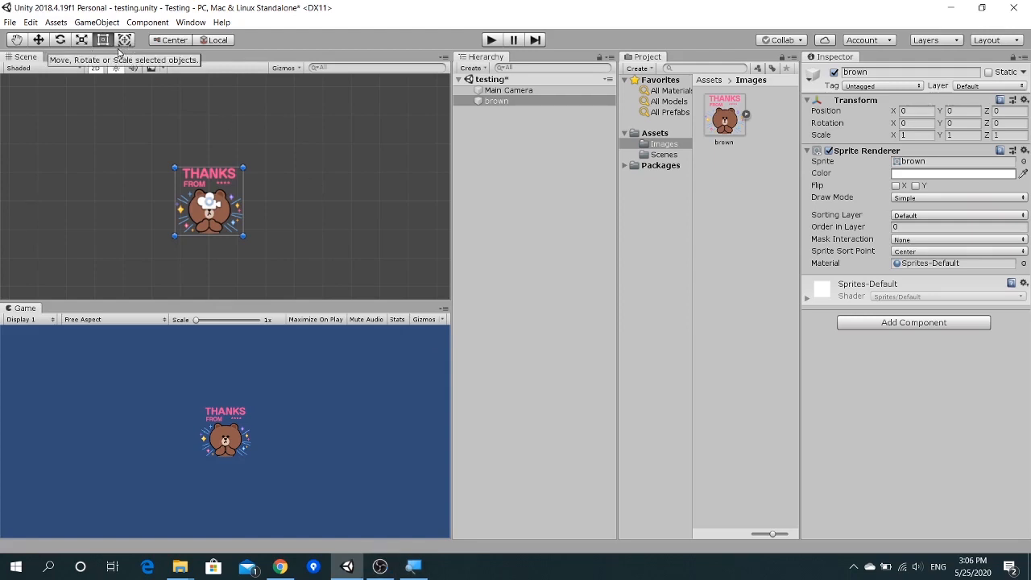
Step: Select the brown object in the hierarchy and test-run the scene in Play mode, stopping it once checked
click(490, 202)
click(504, 103)
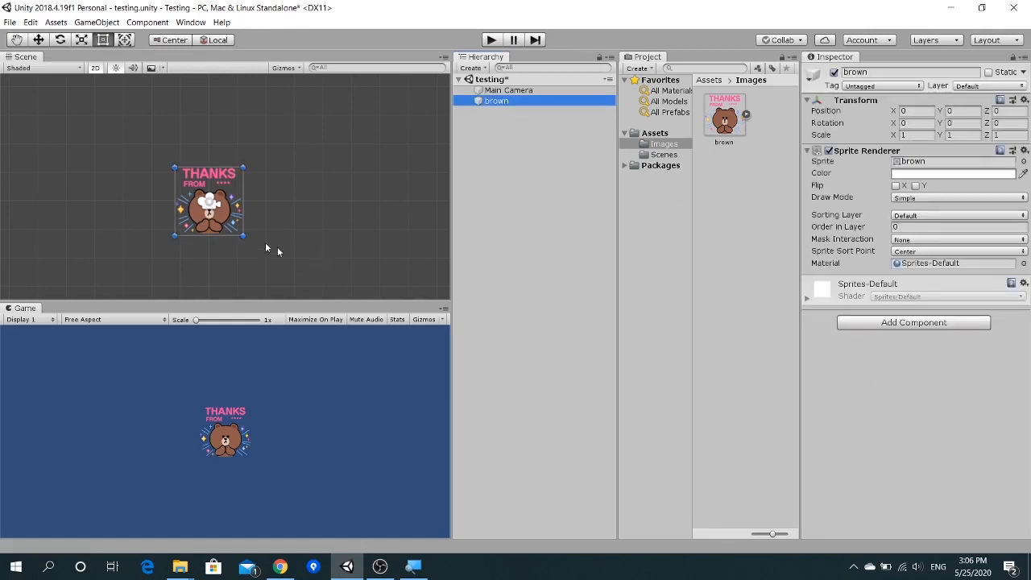
scroll(233, 233, down, 4)
scroll(233, 233, up, 2)
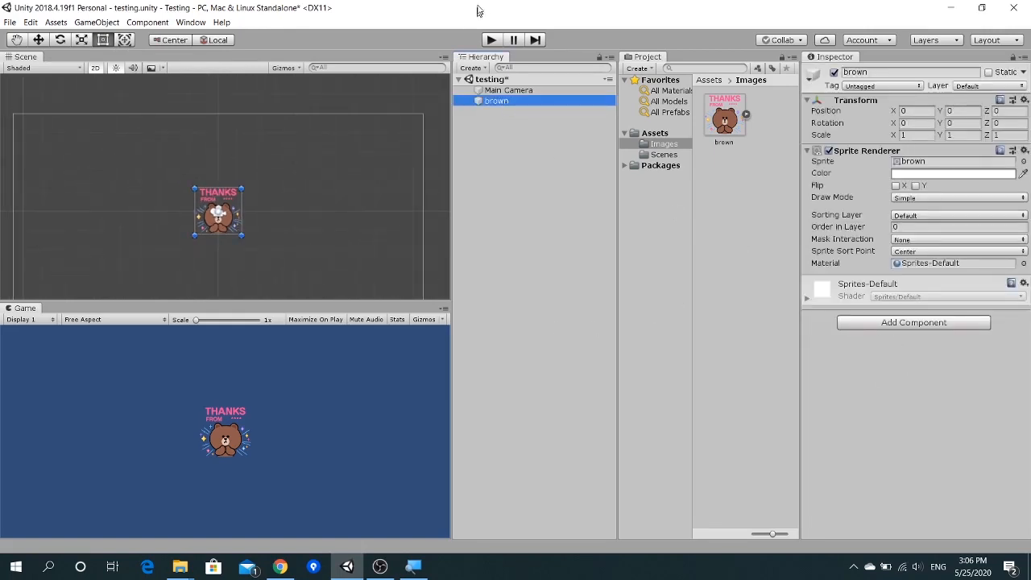
middle_drag(310, 234, 313, 211)
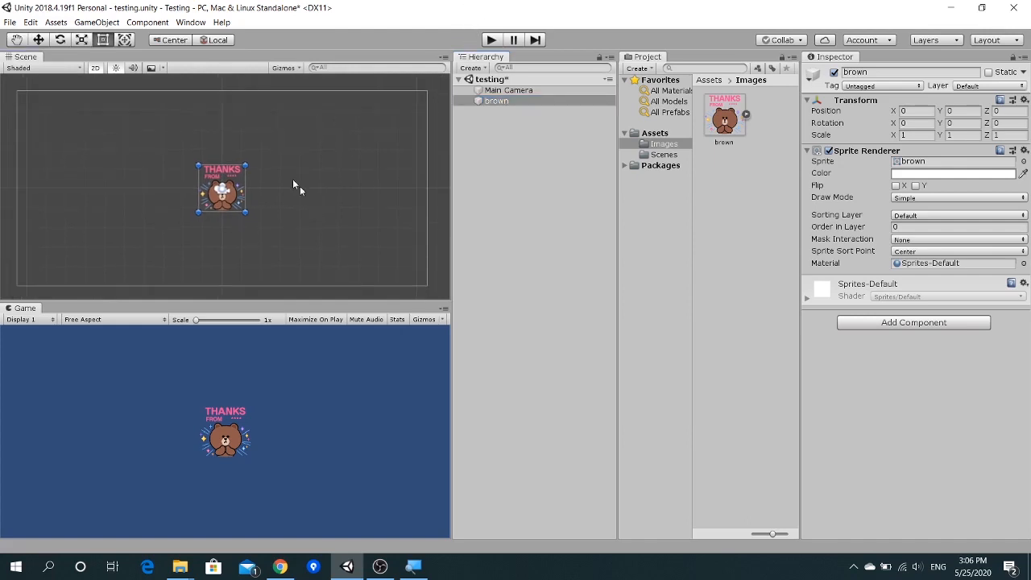
click(492, 40)
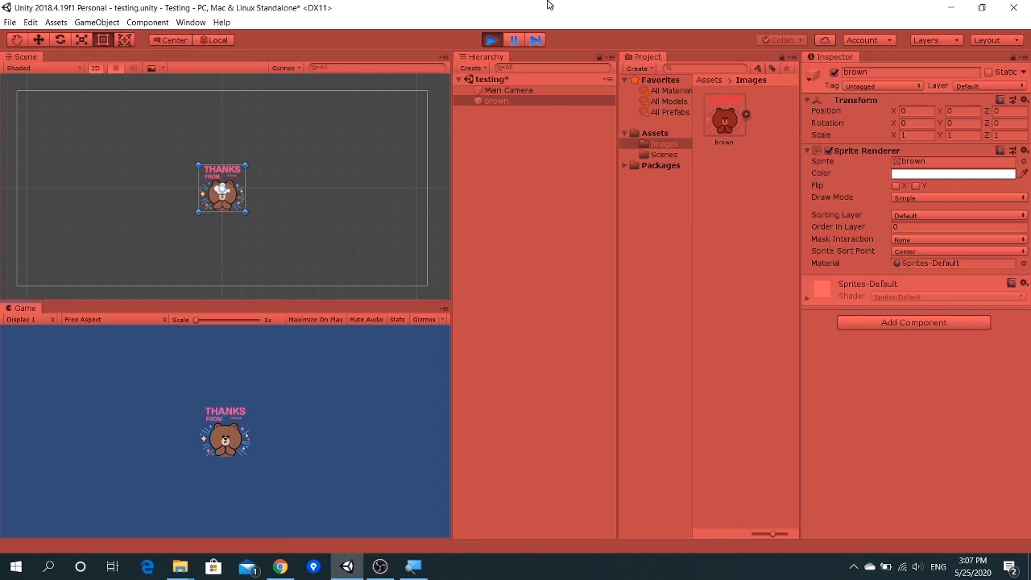
click(490, 40)
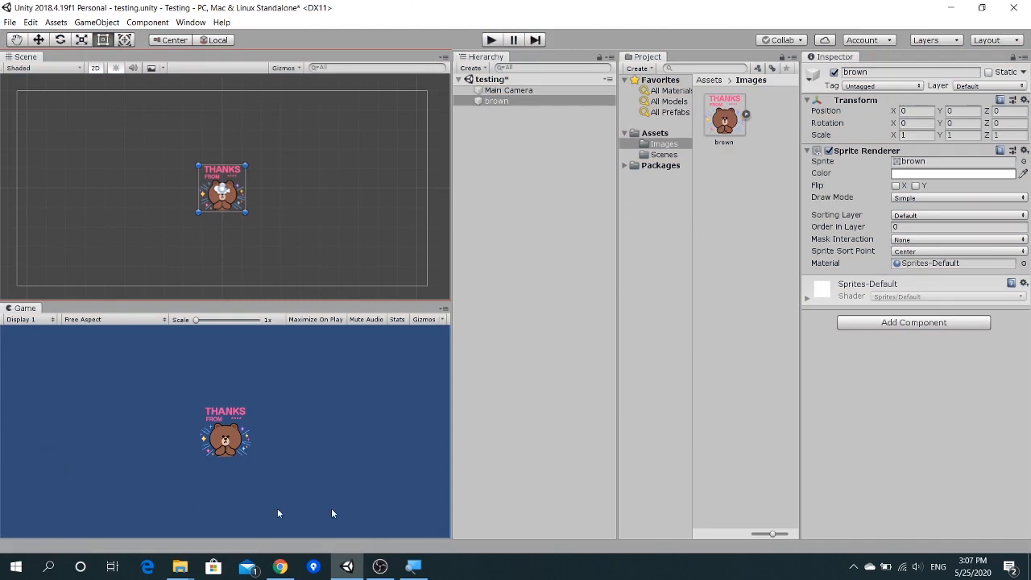
Step: Run the scene, try moving the brown sprite along the X axis to about 7.51 during Play mode, and stop the run
click(30, 22)
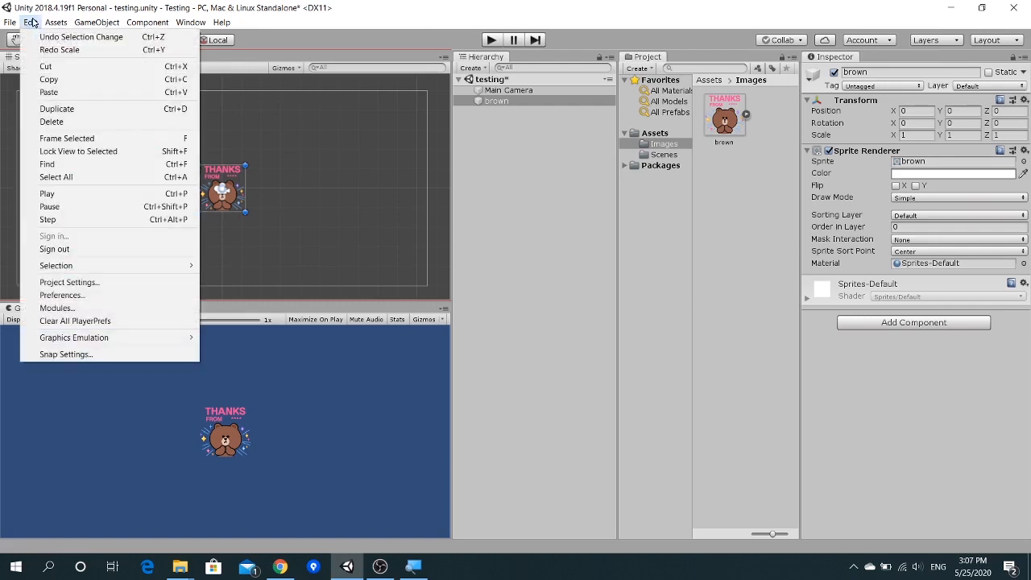
click(31, 23)
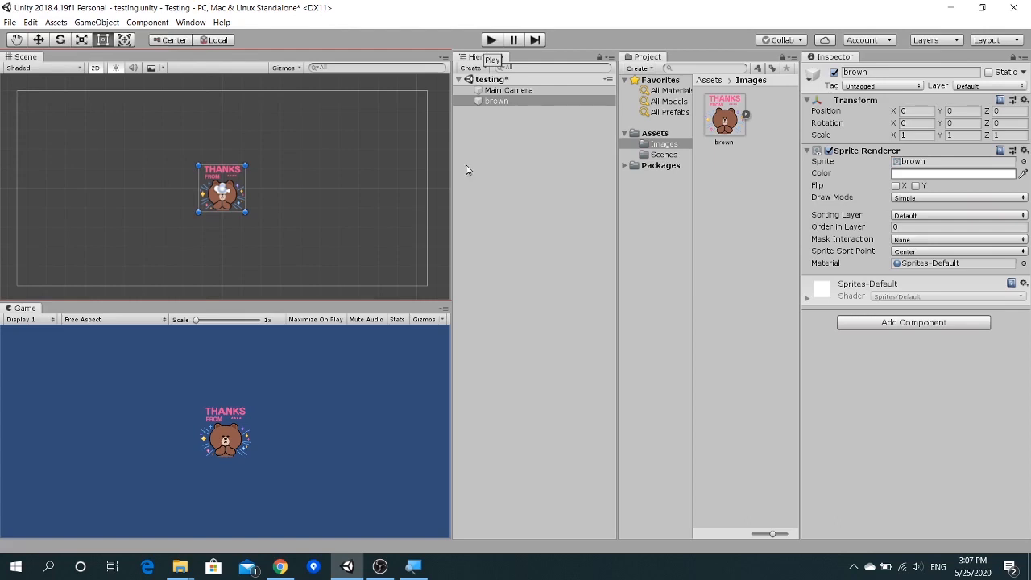
click(491, 41)
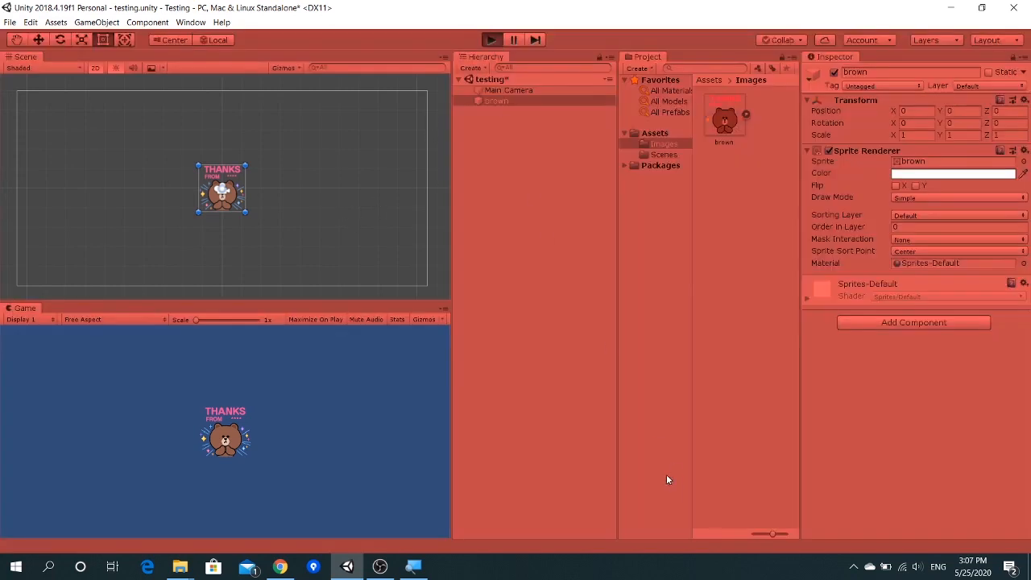
click(38, 40)
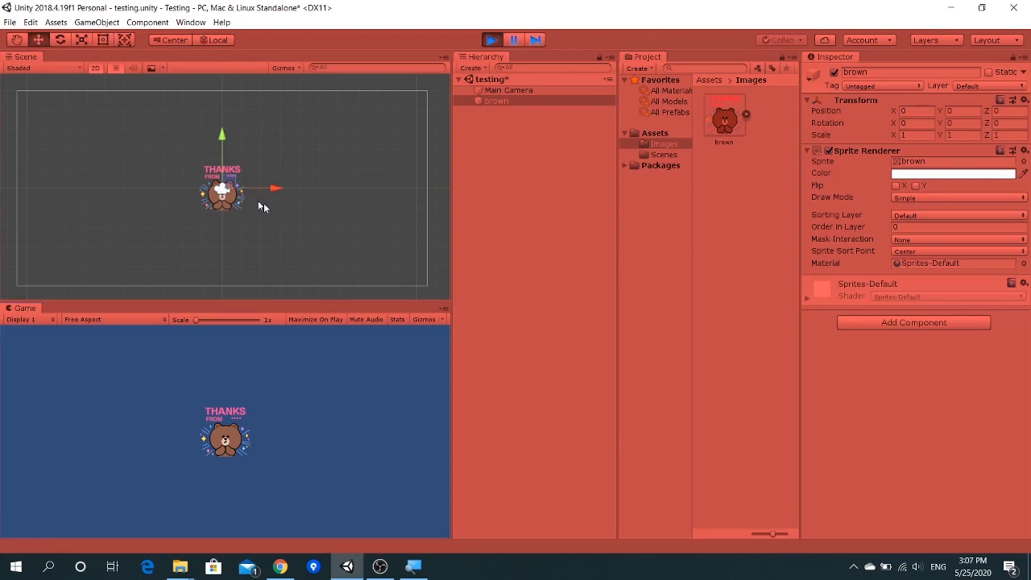
drag(275, 190, 422, 205)
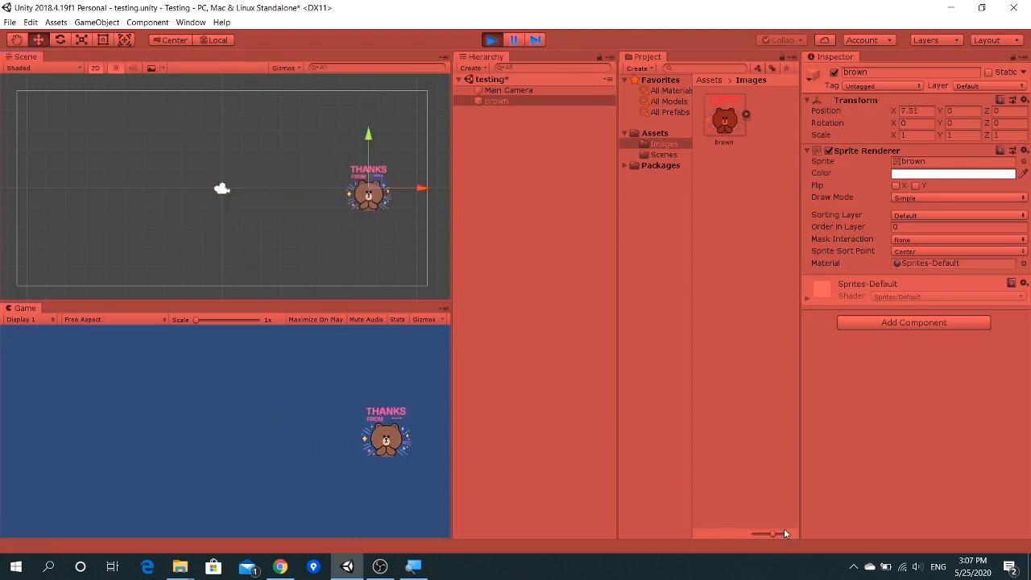
click(490, 41)
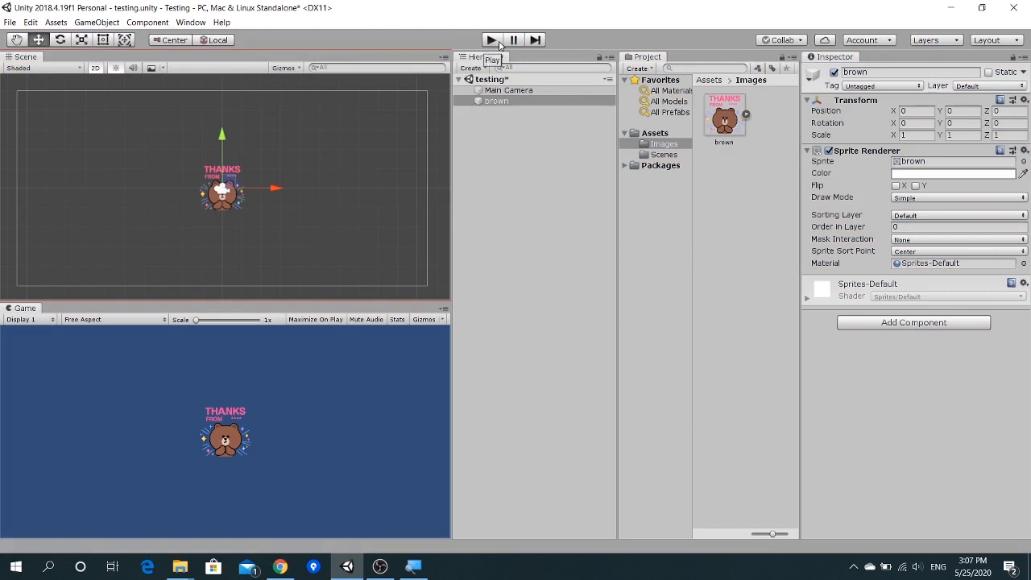
Step: Examine the Playmode tint color in the Colors preferences and close the preferences without changing it
click(29, 22)
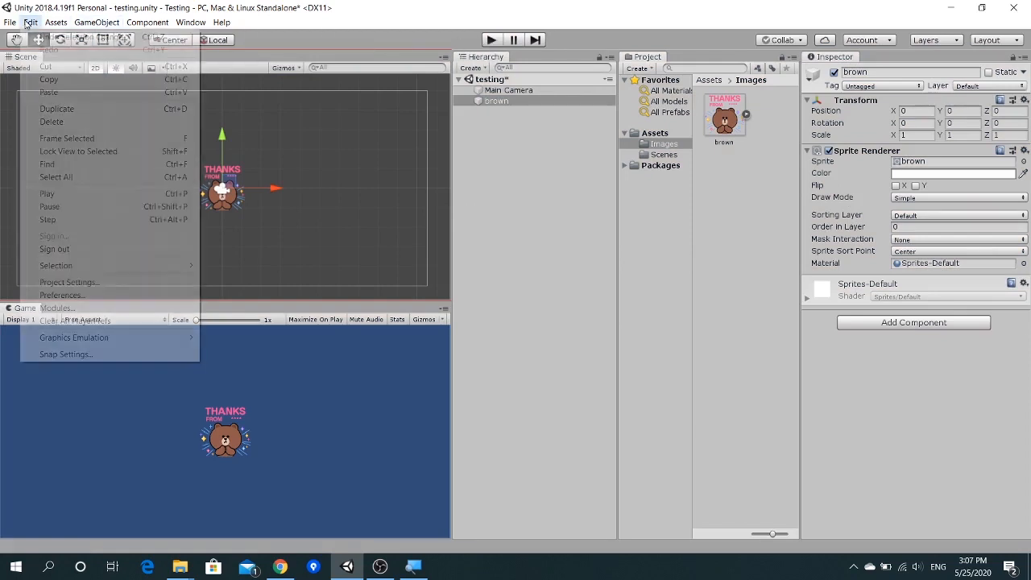
click(104, 295)
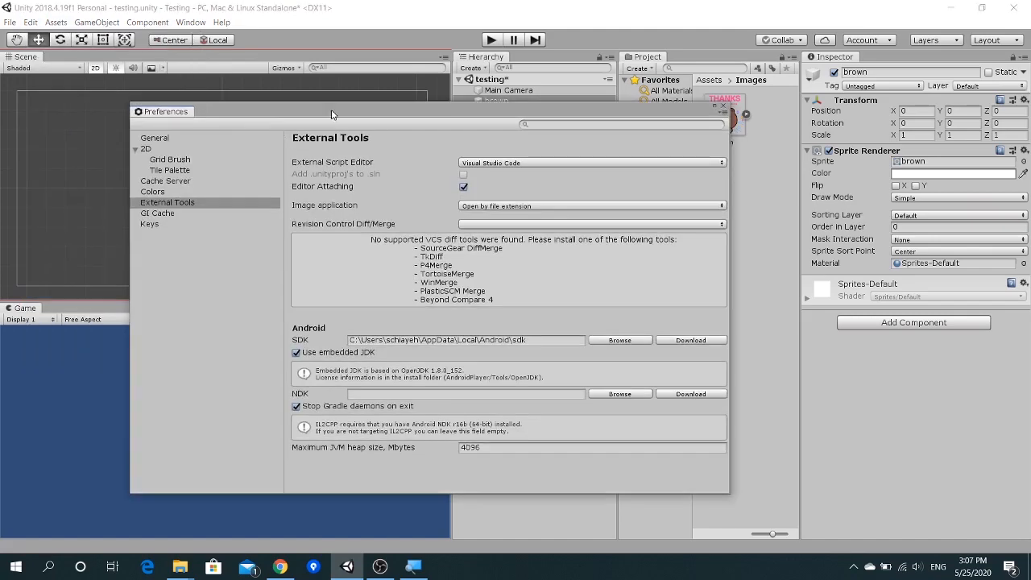
click(347, 199)
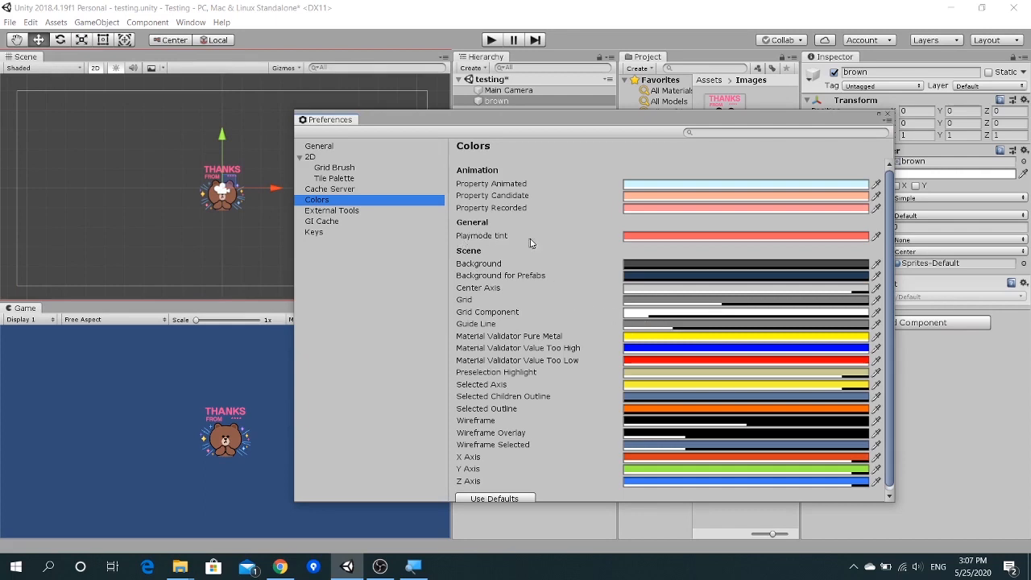
click(660, 237)
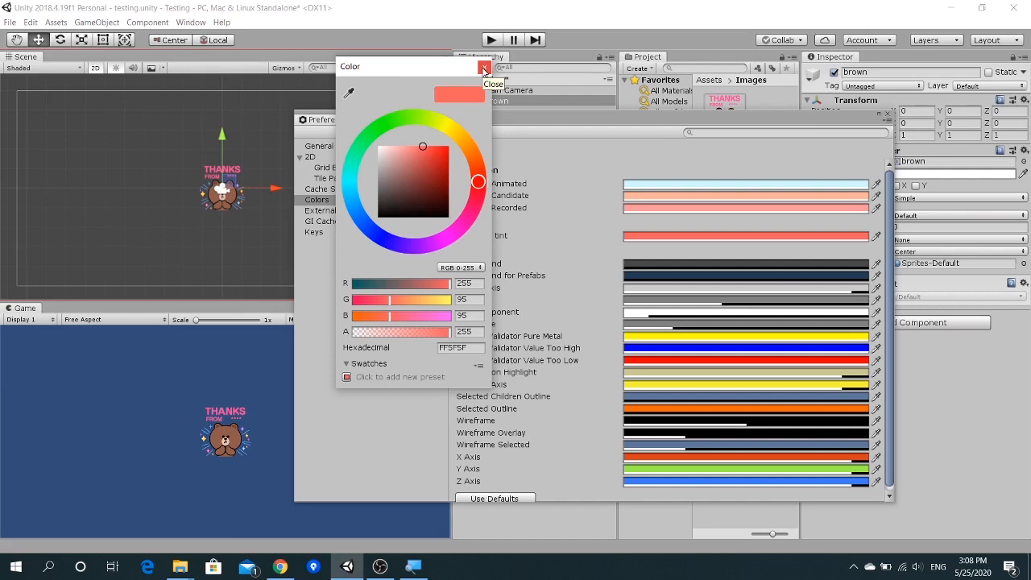
click(484, 68)
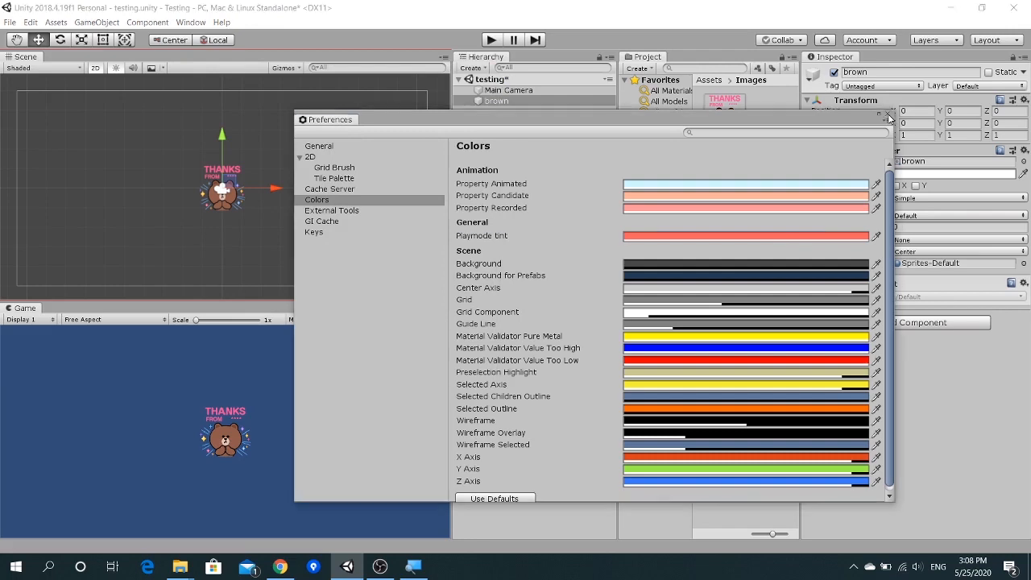
click(888, 116)
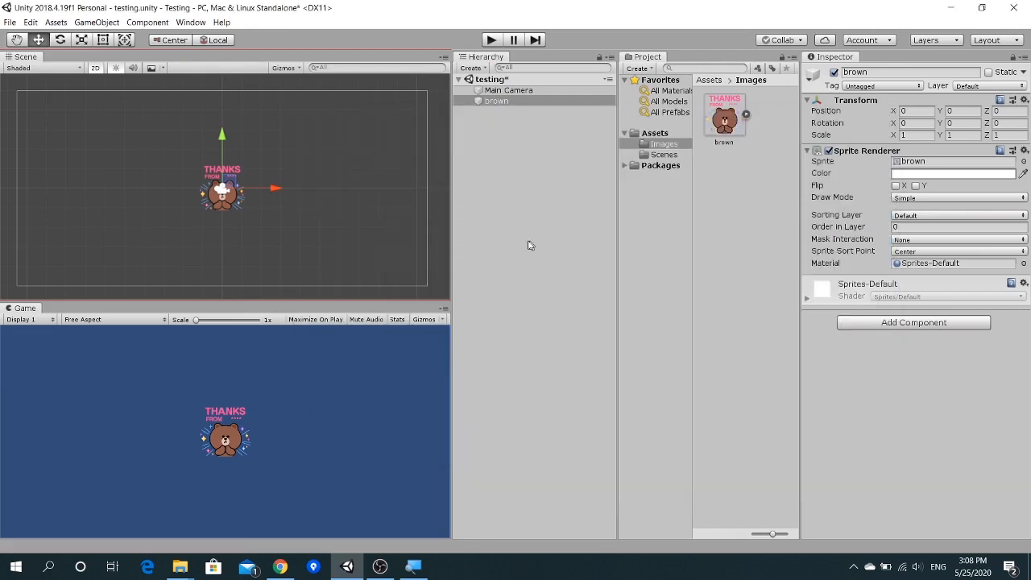
Step: Show the contents of the project's root Assets folder and deselect the brown object
scroll(208, 222, down, 3)
scroll(209, 222, up, 2)
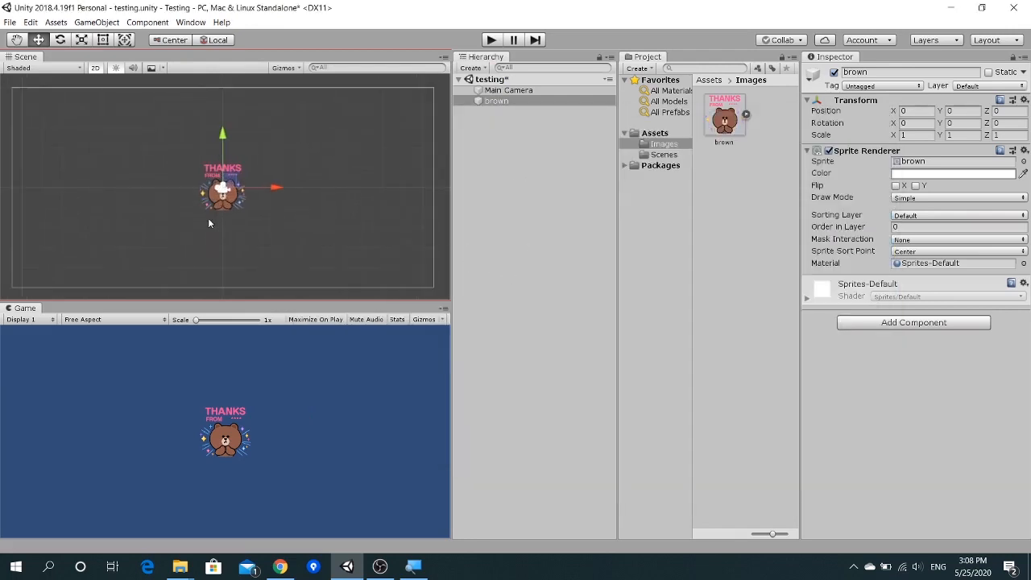
middle_drag(233, 248, 228, 228)
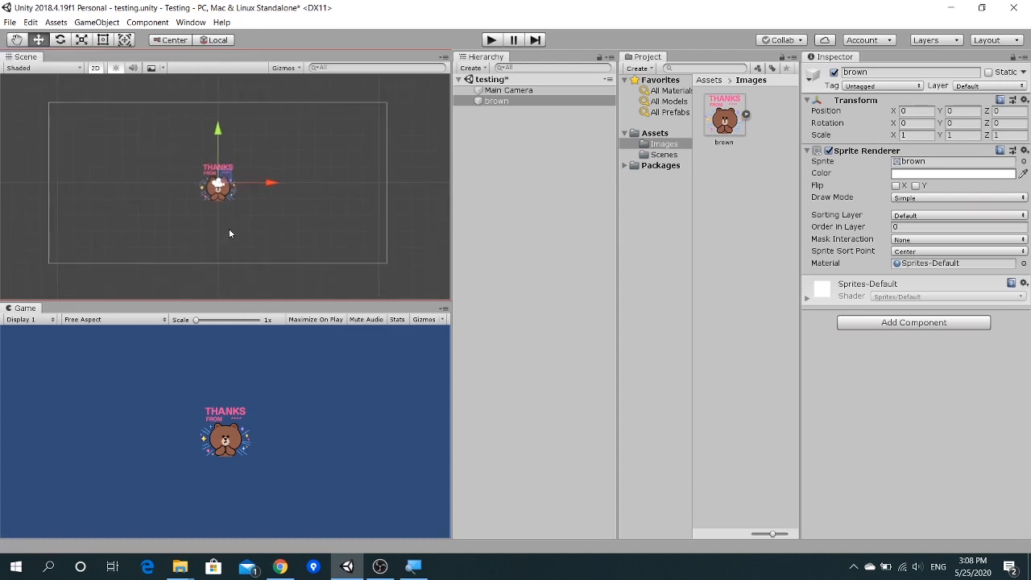
click(662, 133)
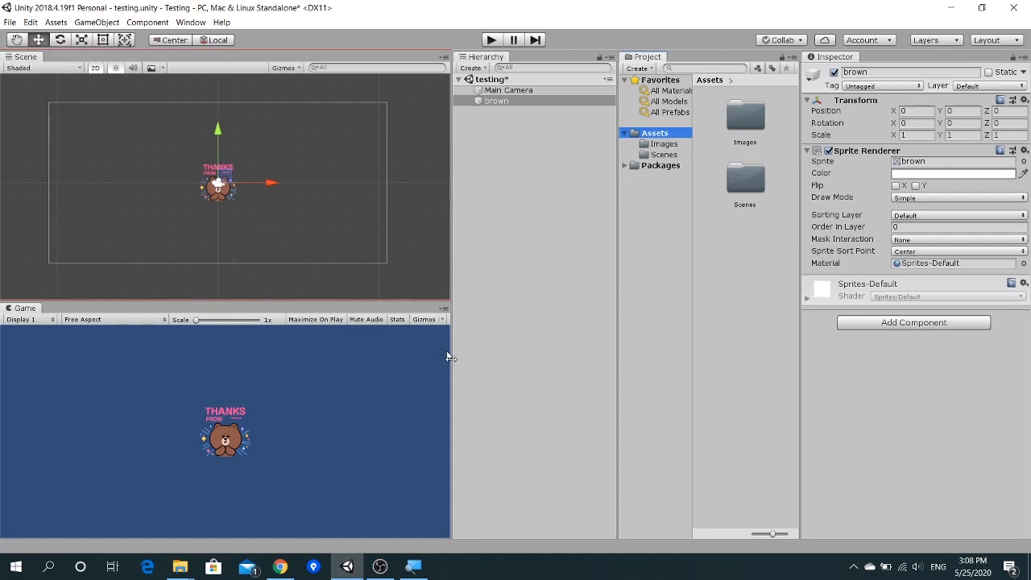
click(684, 420)
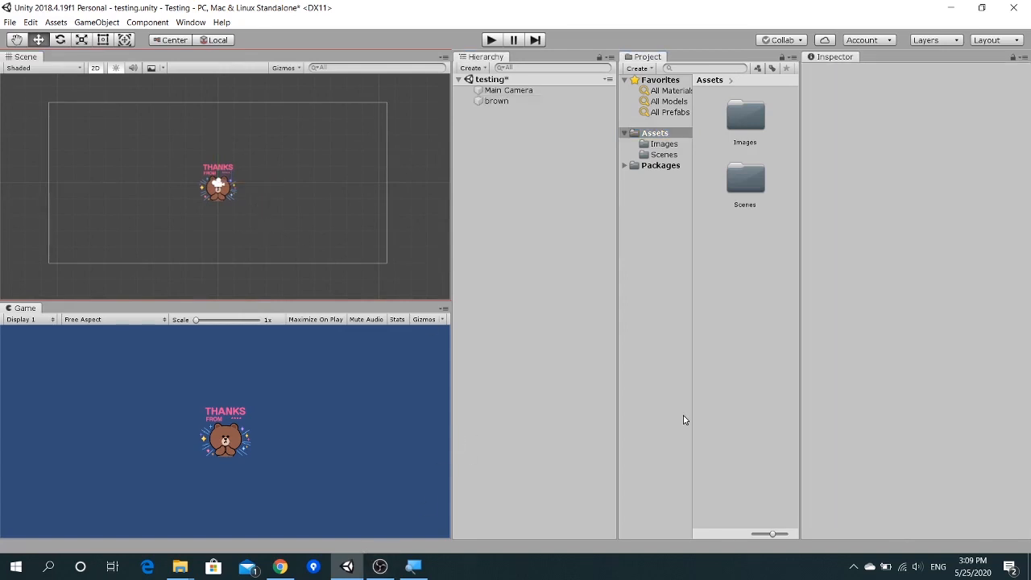